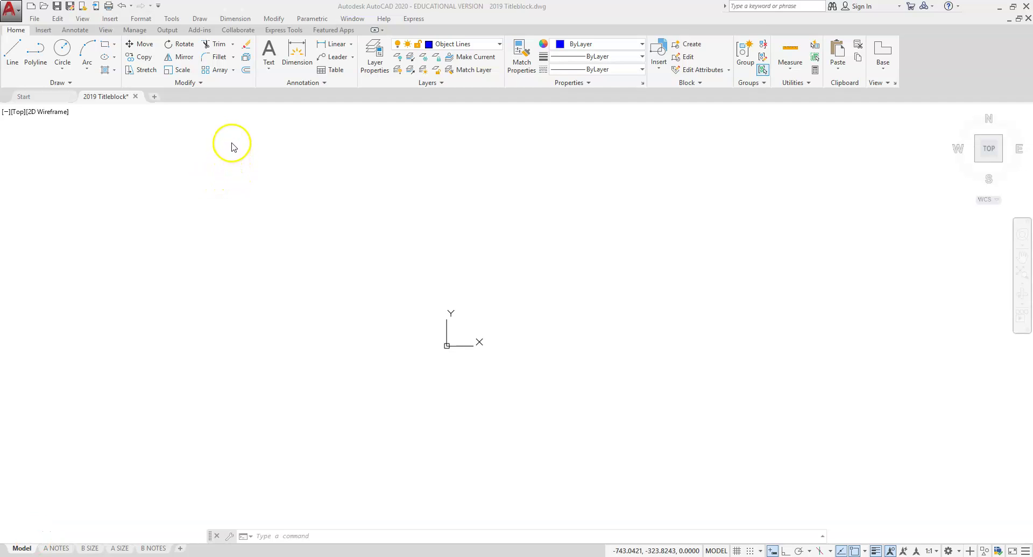
# Step: Check the current drawing's layer list, then start a blank Drawing2 from scratch
pyautogui.click(377, 63)
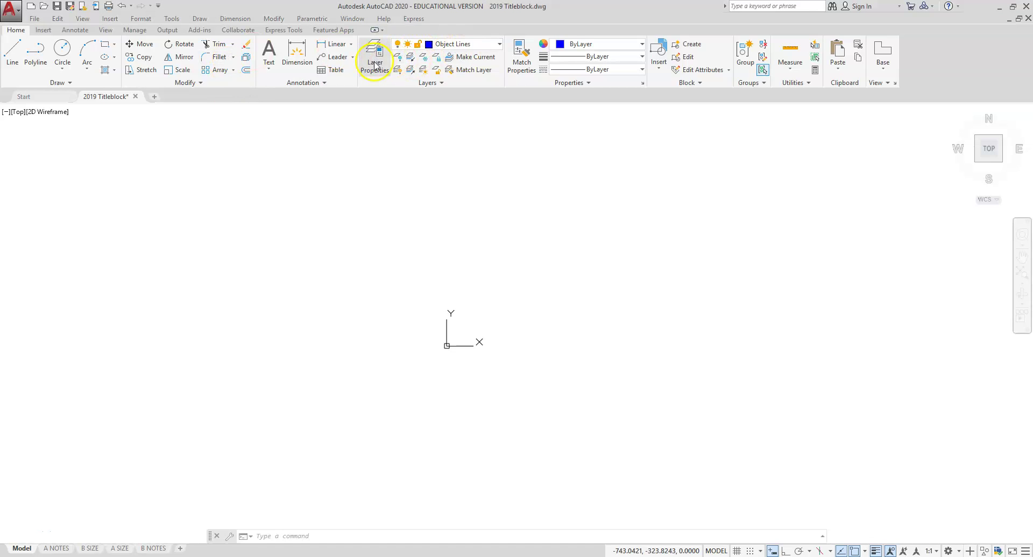
pyautogui.click(375, 68)
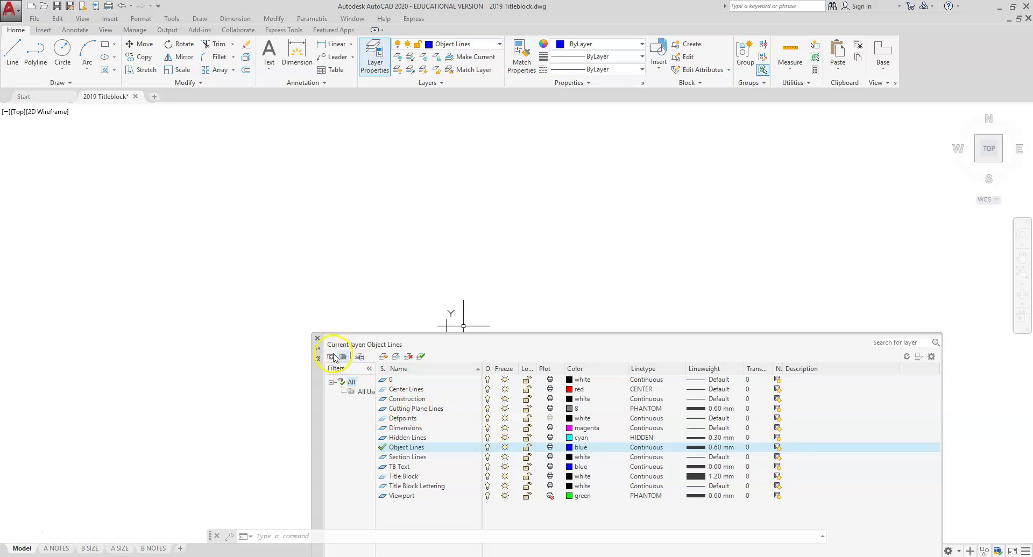
pyautogui.click(317, 341)
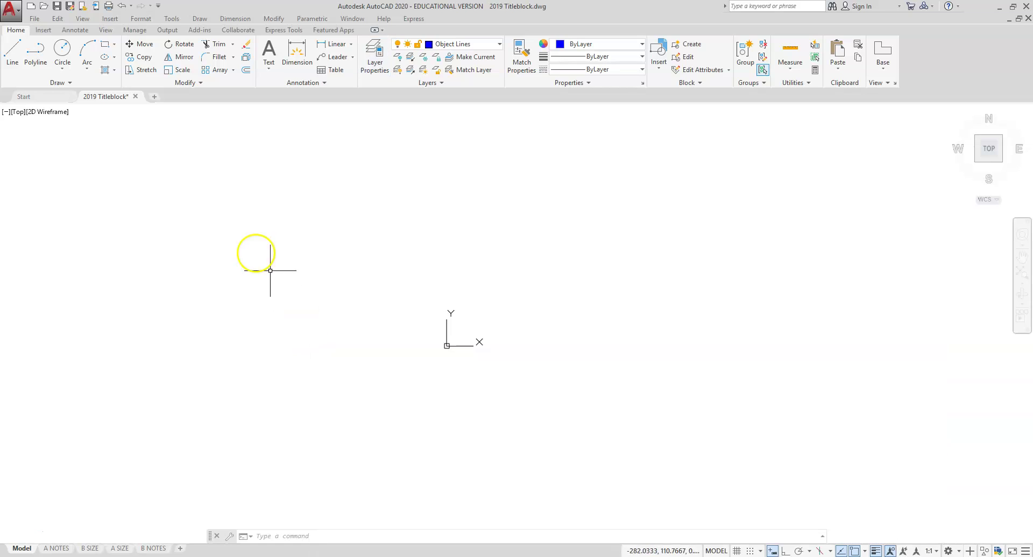
pyautogui.click(31, 6)
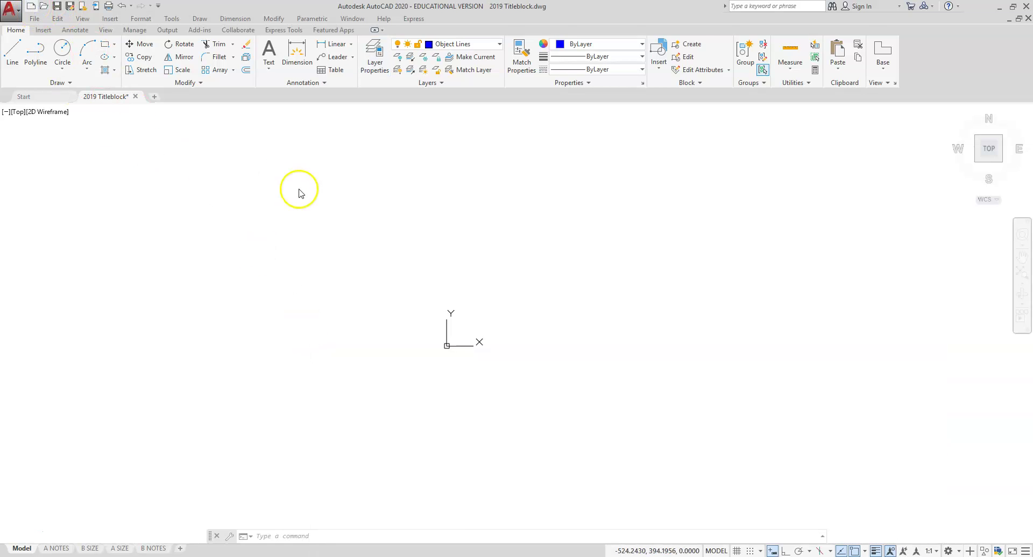
pyautogui.click(556, 355)
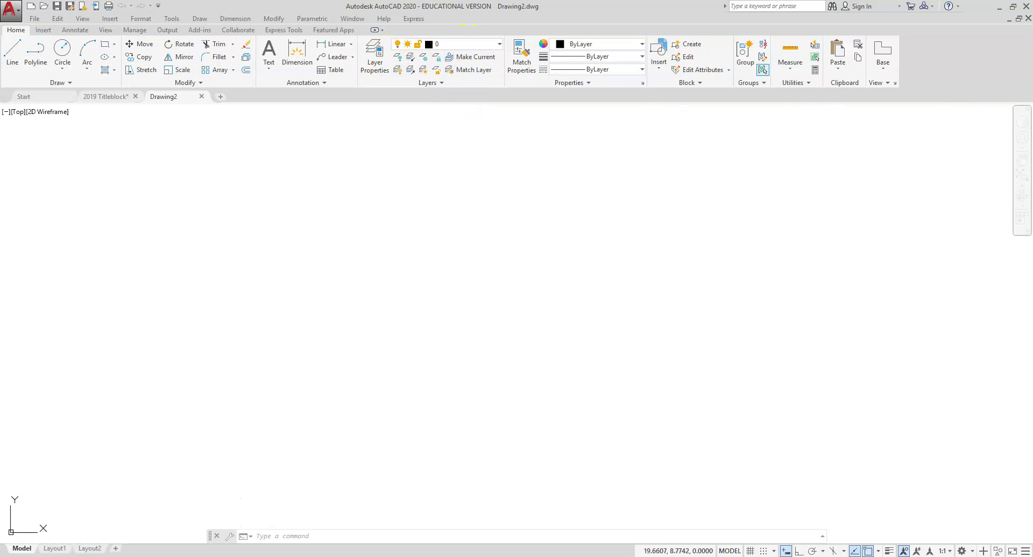
pyautogui.moveTo(1032, 54); pyautogui.dragTo(560, 75)
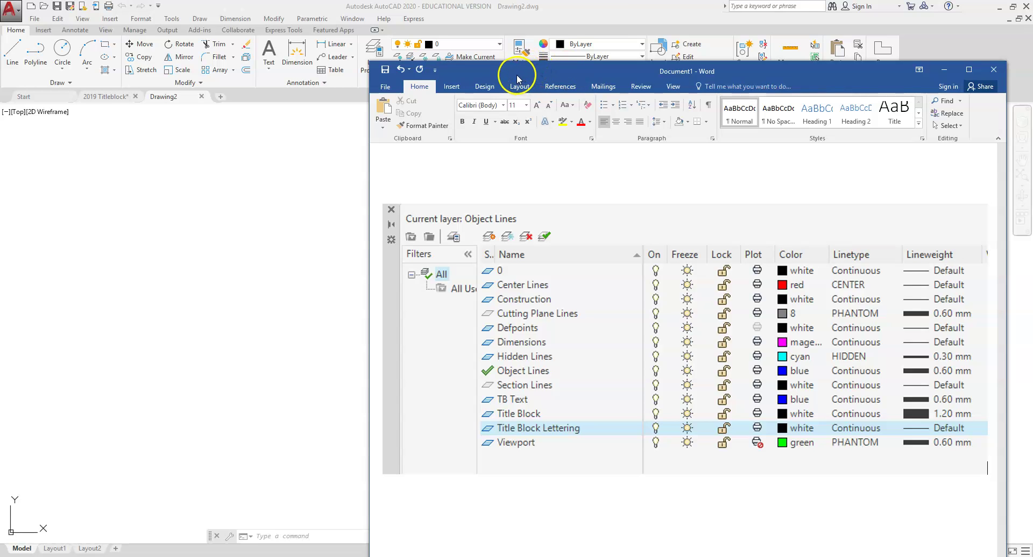
pyautogui.moveTo(517, 77); pyautogui.dragTo(540, 151)
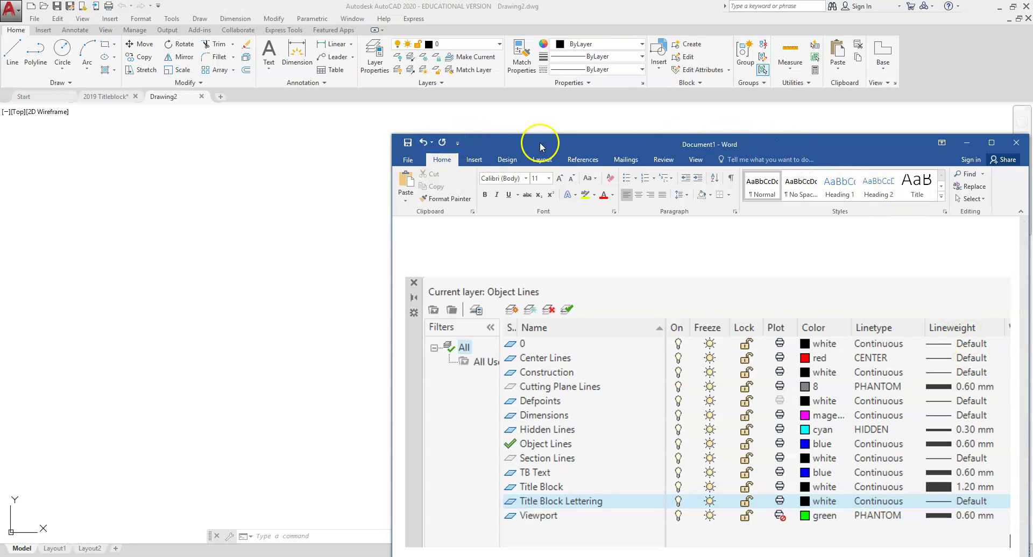
pyautogui.moveTo(391, 135); pyautogui.dragTo(837, 186)
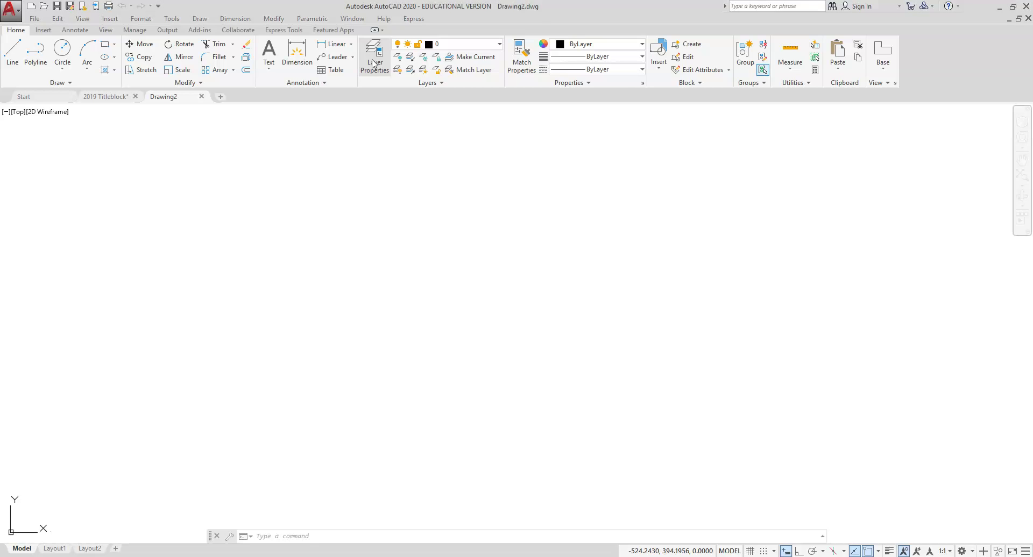
# Step: Open the Layer Properties Manager for Drawing2, reposition it, and reopen it showing only layer 0
pyautogui.click(374, 63)
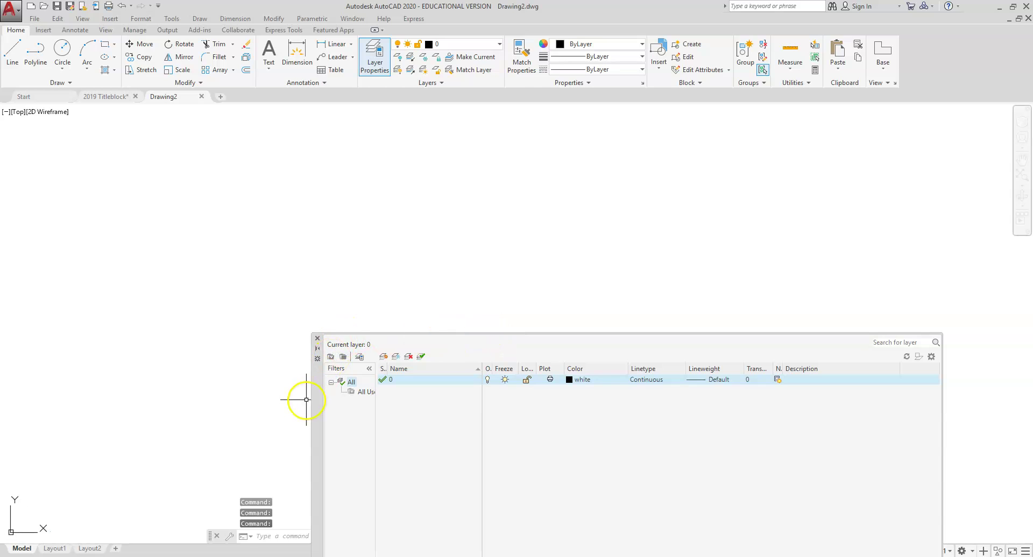
pyautogui.moveTo(317, 396); pyautogui.dragTo(289, 240)
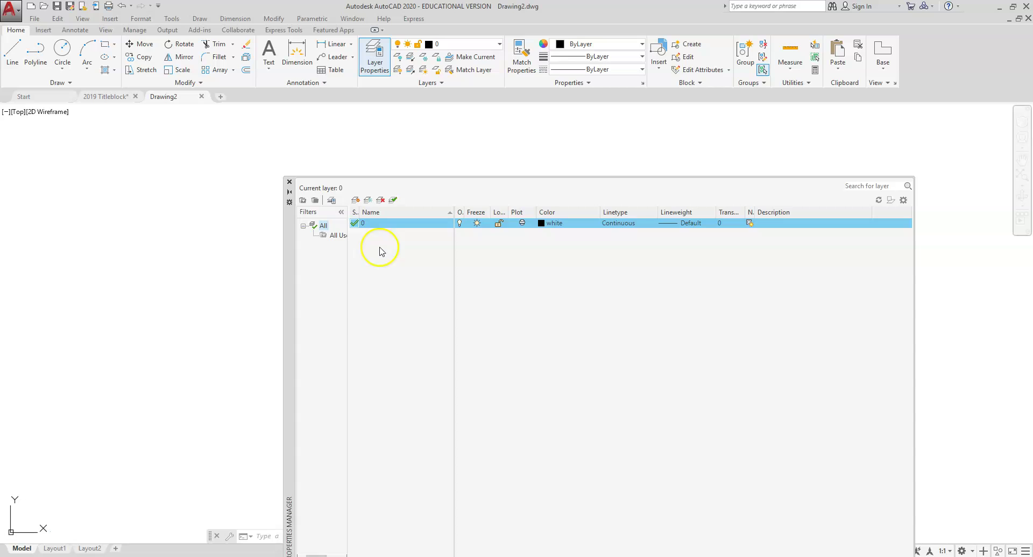
pyautogui.click(15, 538)
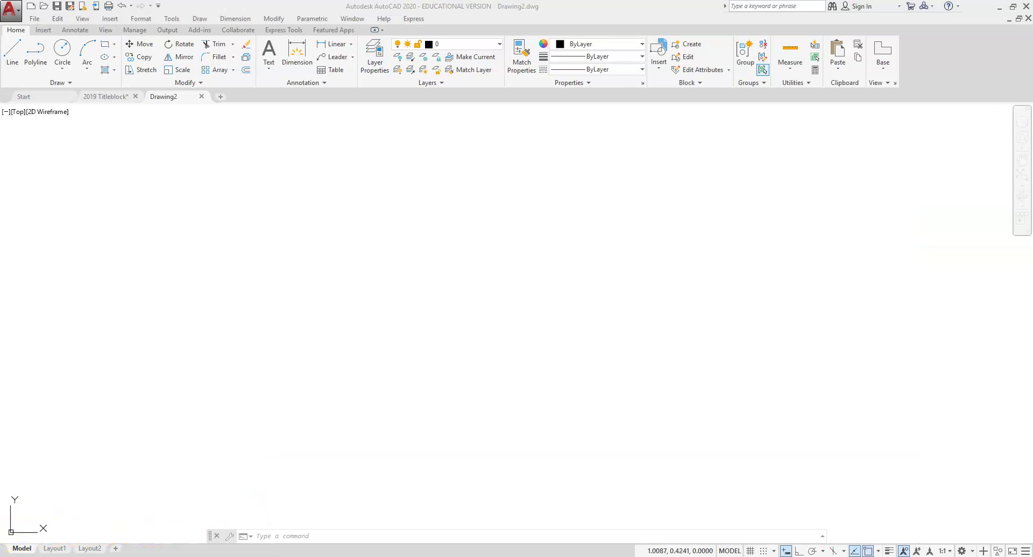
pyautogui.click(375, 55)
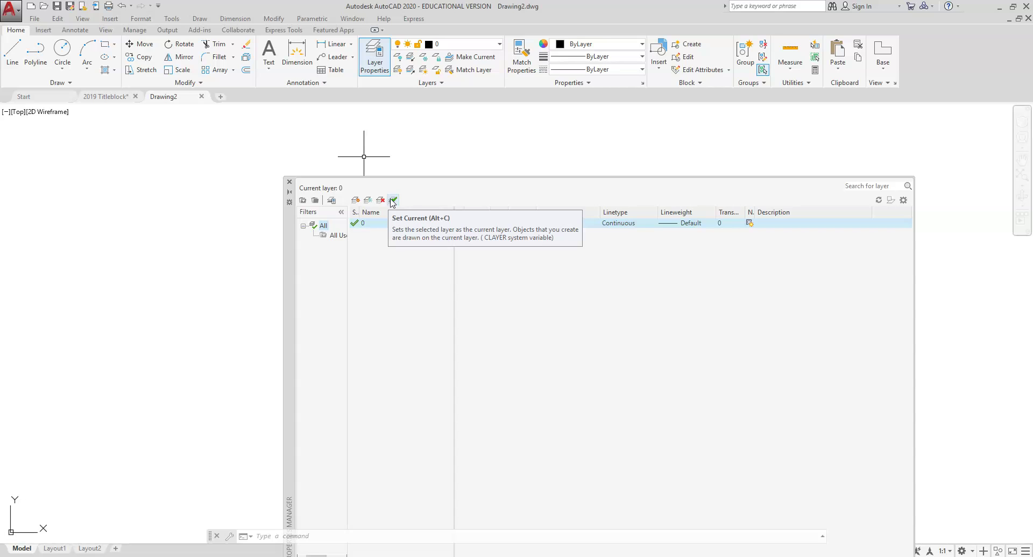
# Step: Create a new layer named Center lines and give it the standard red colour
pyautogui.click(355, 199)
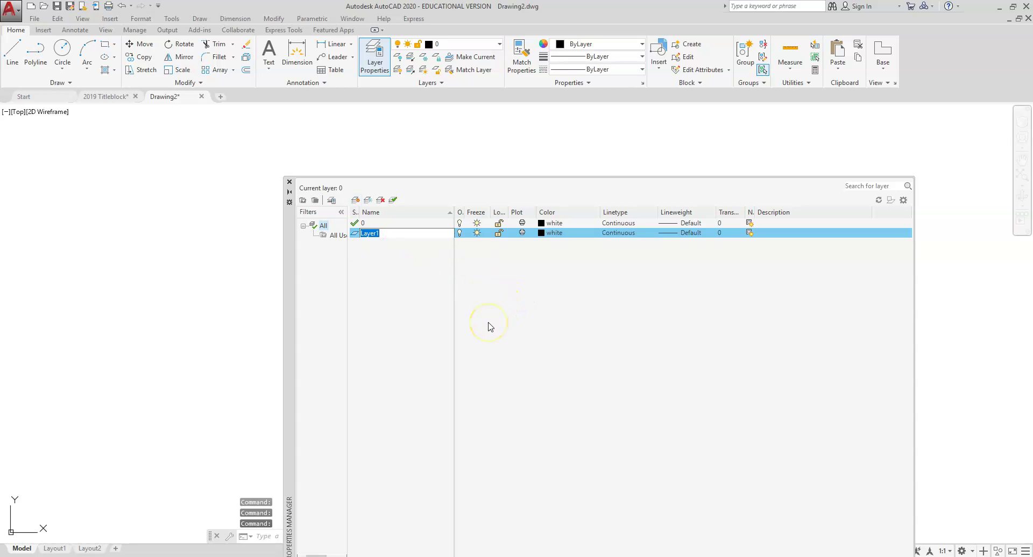
pyautogui.write('Center lines')
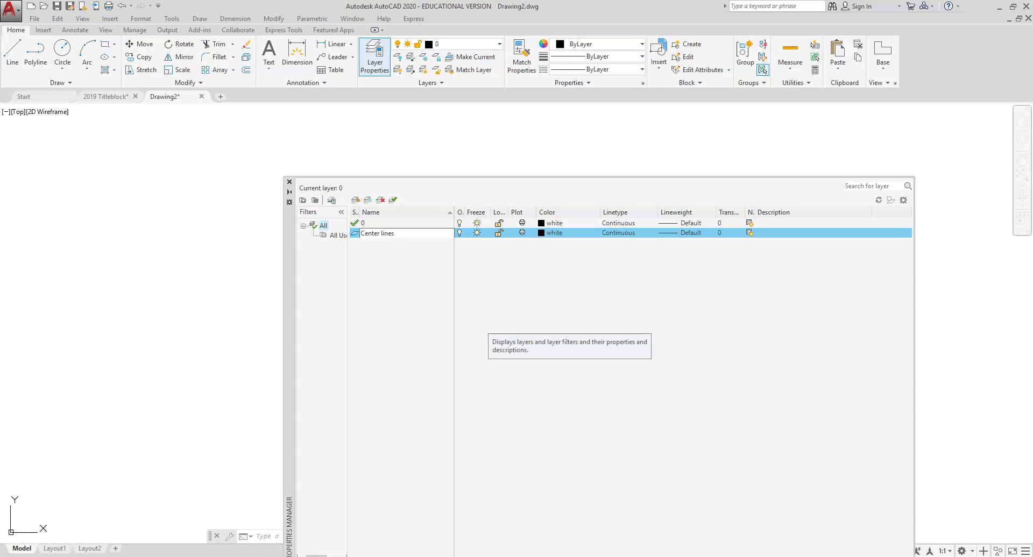
pyautogui.click(539, 234)
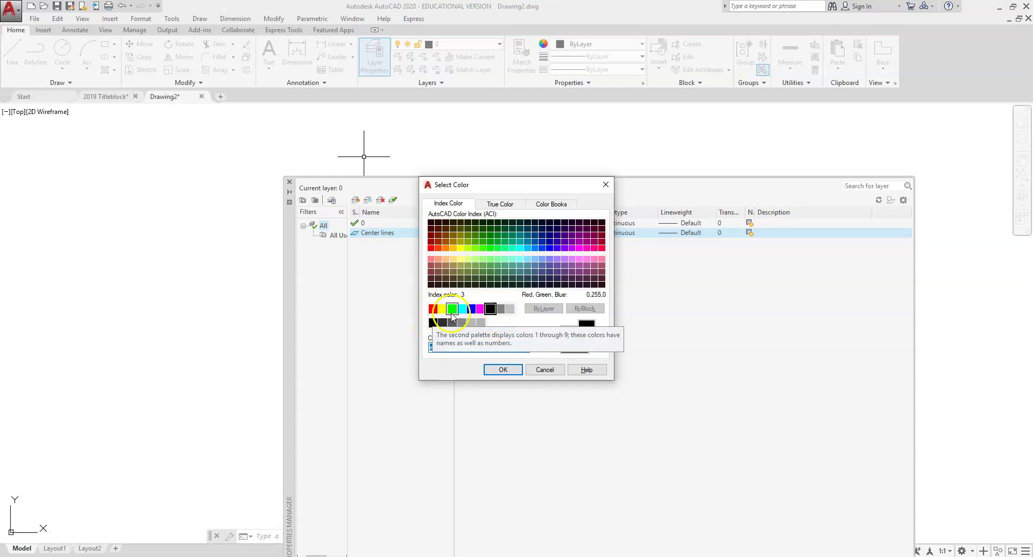
pyautogui.click(433, 308)
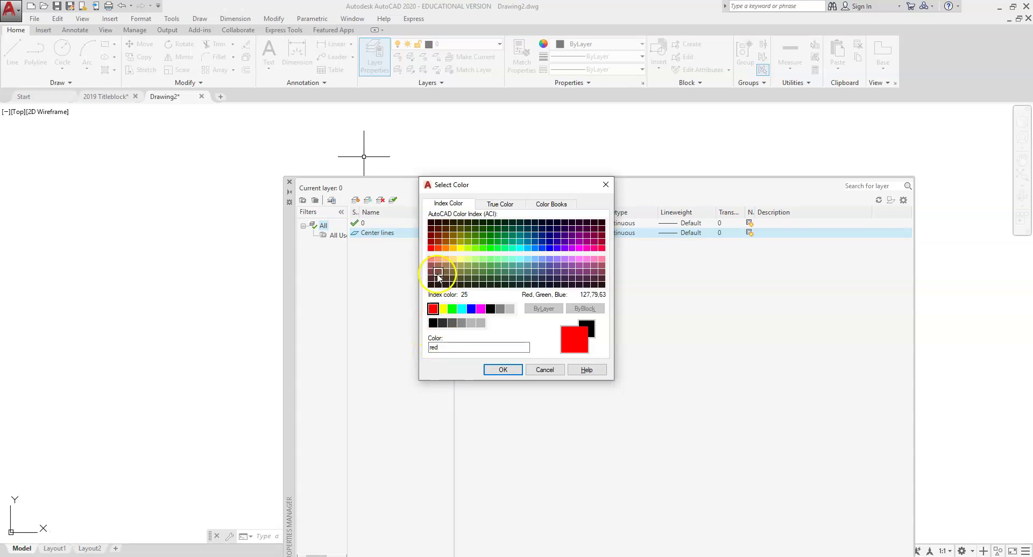
pyautogui.click(431, 242)
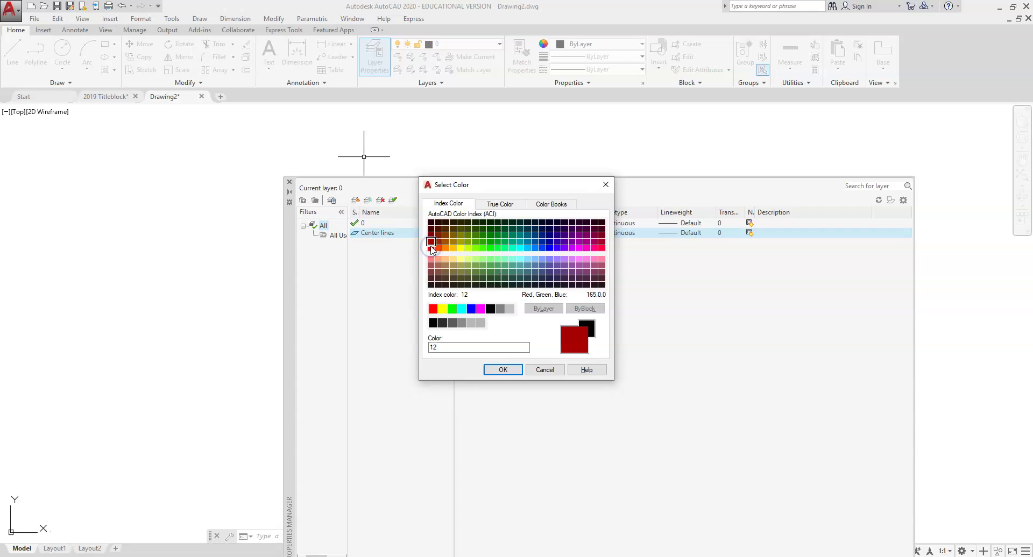
pyautogui.click(438, 243)
pyautogui.click(438, 249)
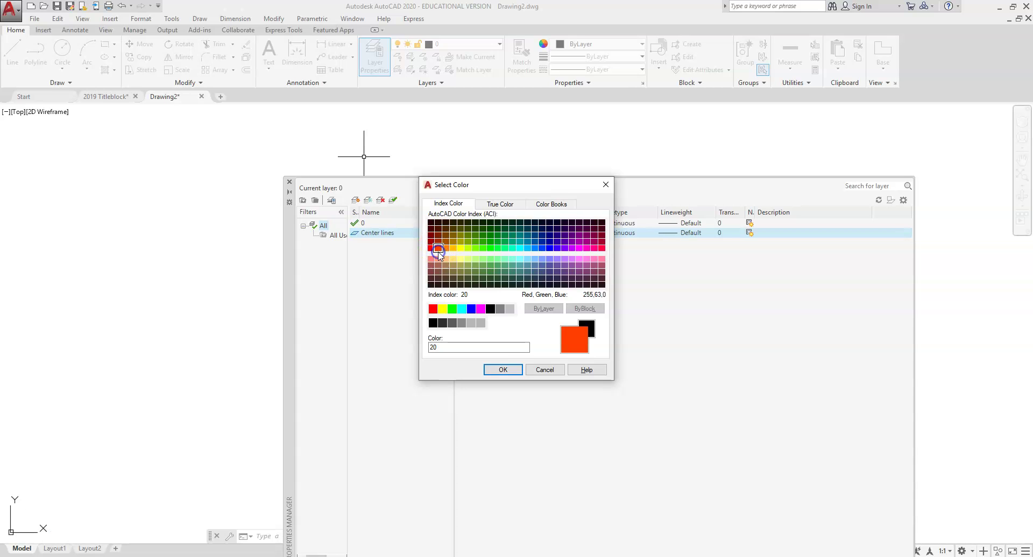
pyautogui.click(431, 249)
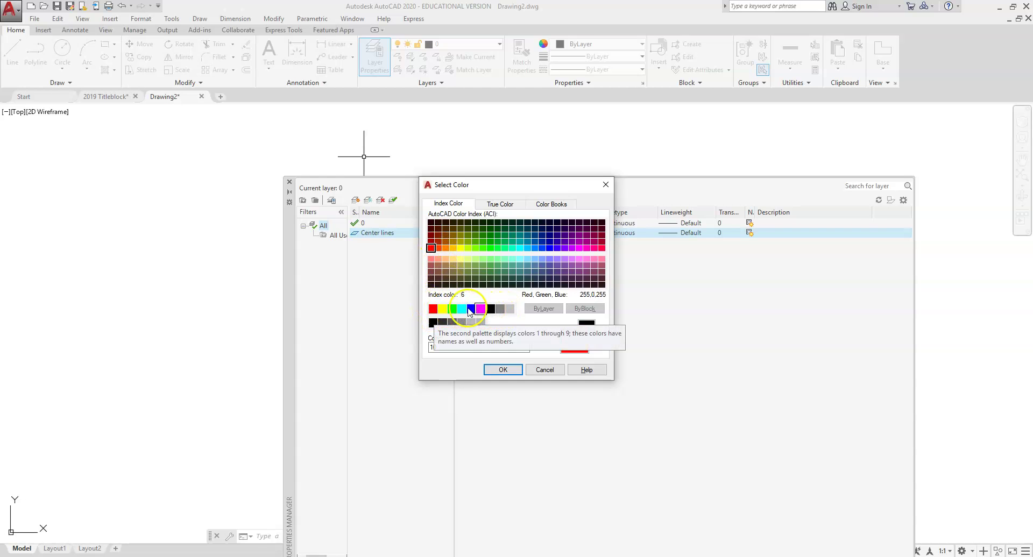
pyautogui.click(433, 310)
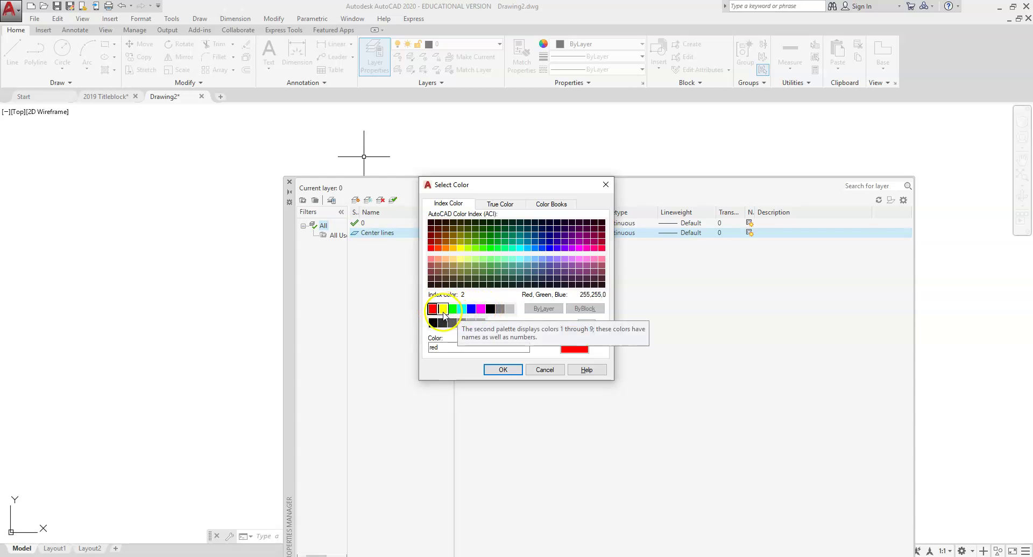
pyautogui.click(496, 369)
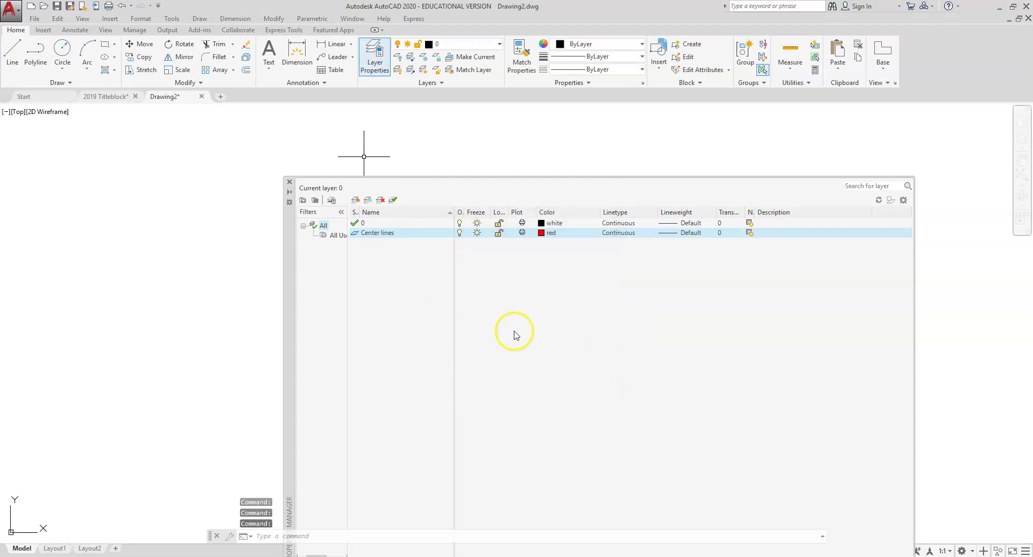
# Step: Load the CENTER linetype from acad.lin and choose it for the Center lines layer
pyautogui.click(619, 233)
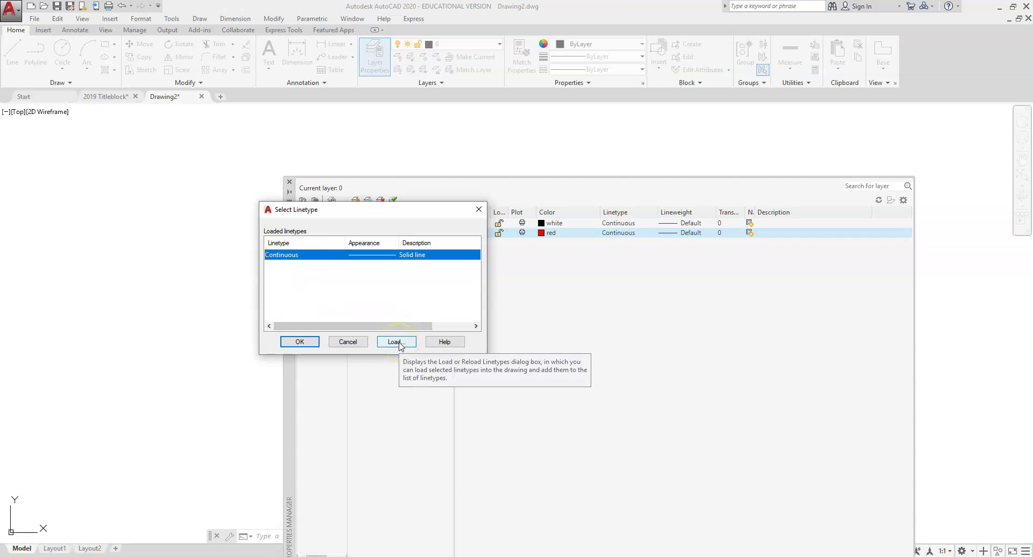
pyautogui.click(397, 342)
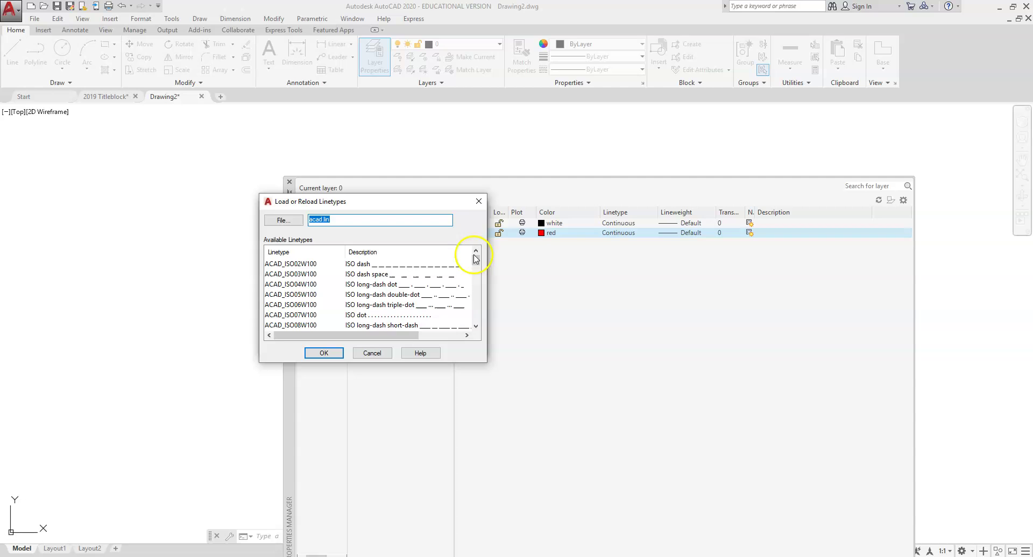
pyautogui.moveTo(479, 263); pyautogui.dragTo(484, 287)
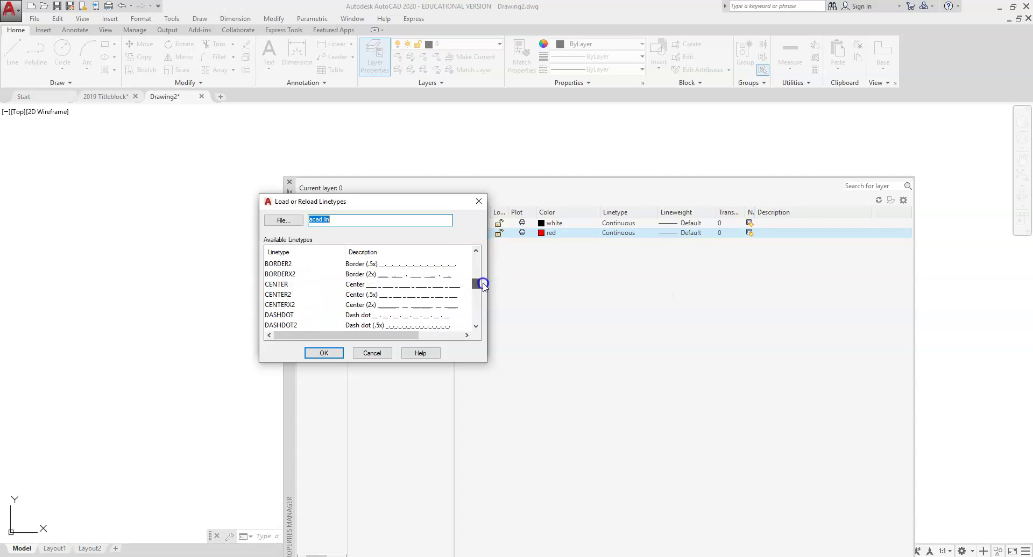
pyautogui.click(276, 285)
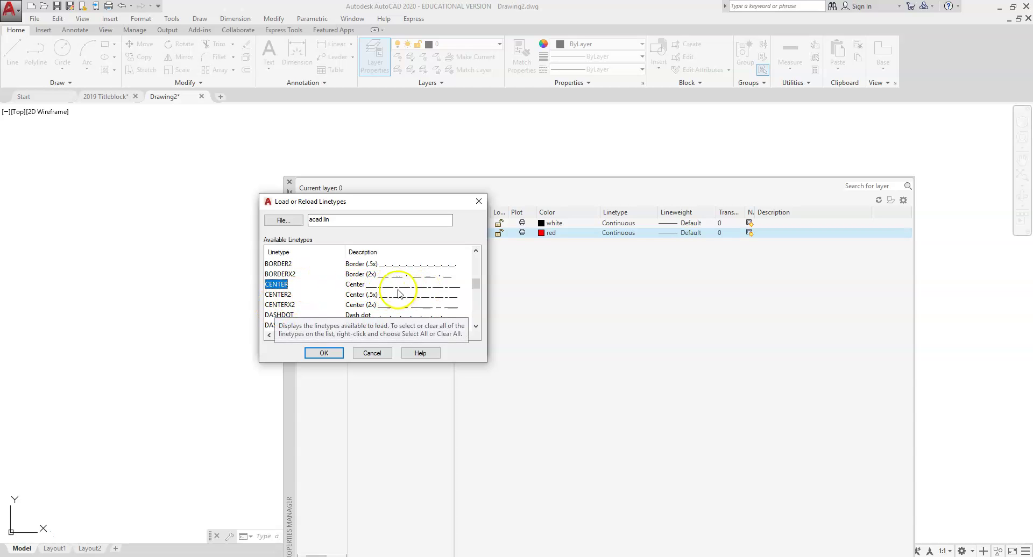
pyautogui.click(320, 353)
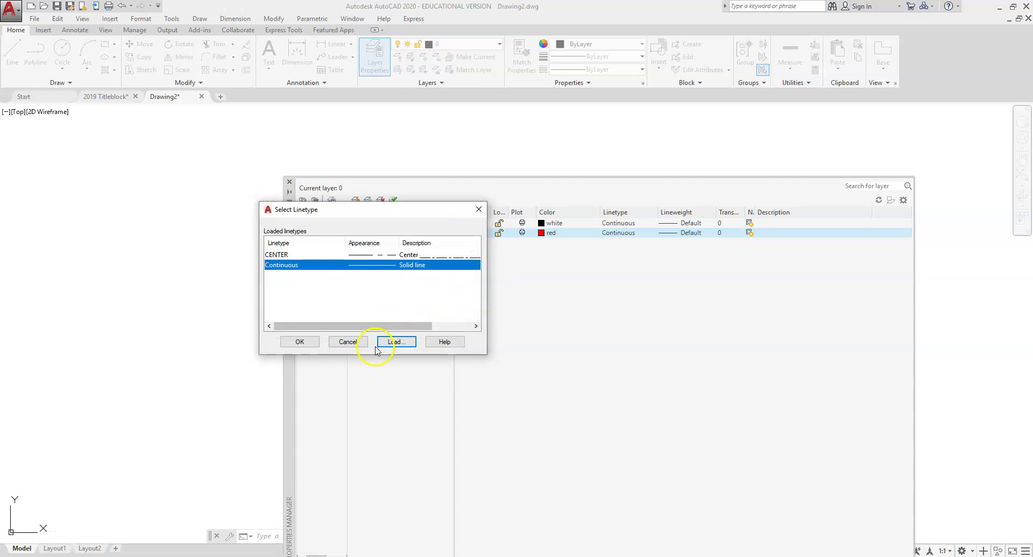
pyautogui.click(280, 257)
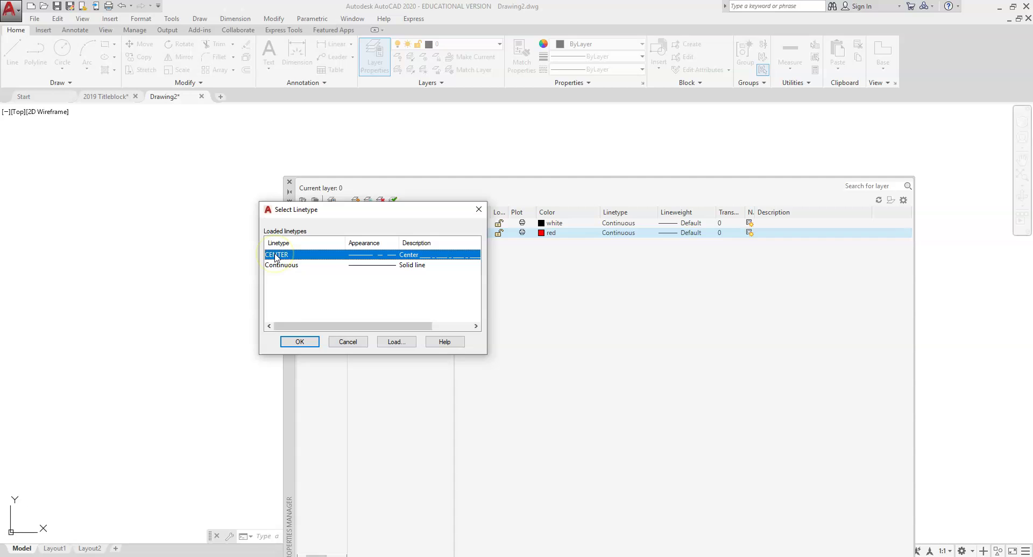
pyautogui.click(299, 342)
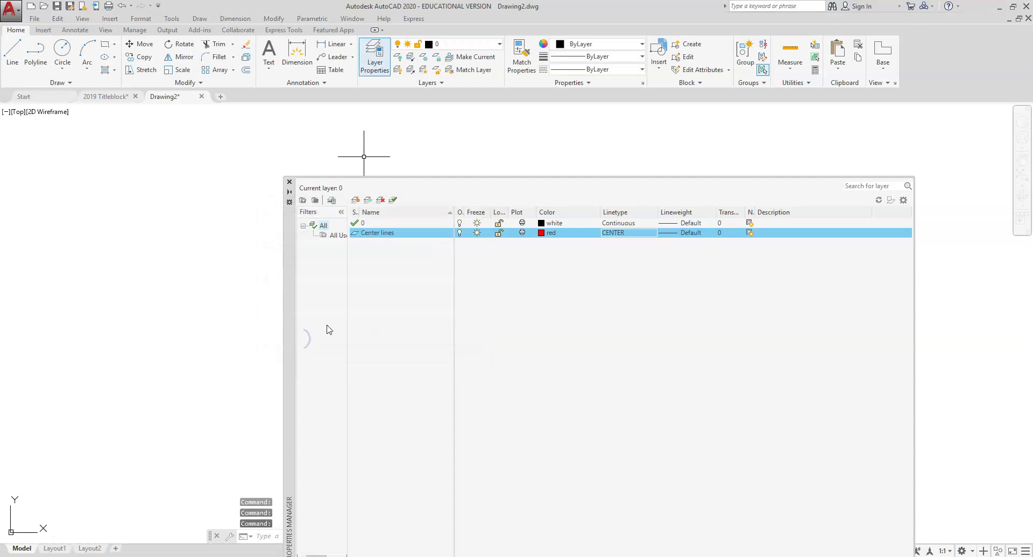
pyautogui.click(689, 235)
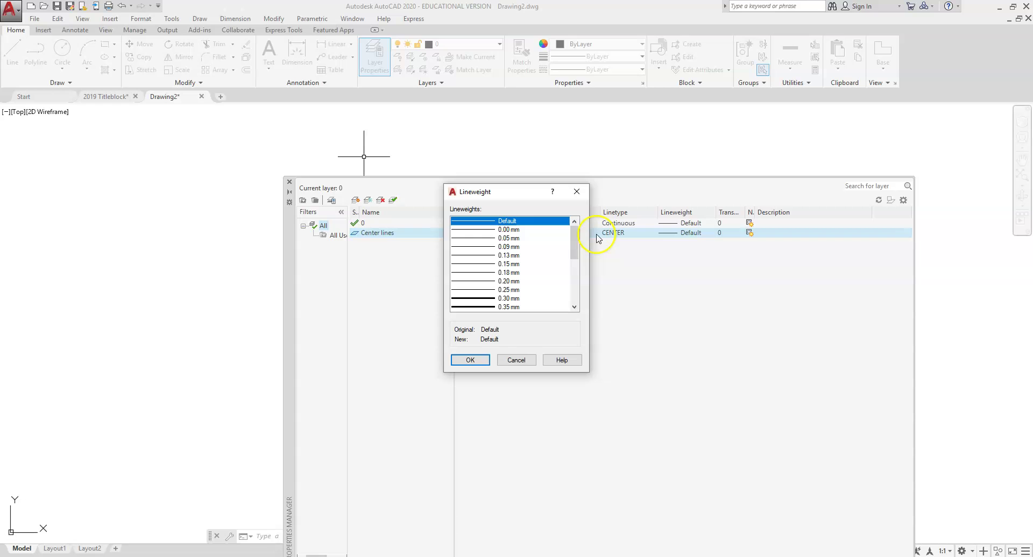
pyautogui.moveTo(576, 230)
pyautogui.mouseDown()
pyautogui.moveTo(572, 288)
pyautogui.moveTo(576, 237)
pyautogui.mouseUp()
pyautogui.click(470, 363)
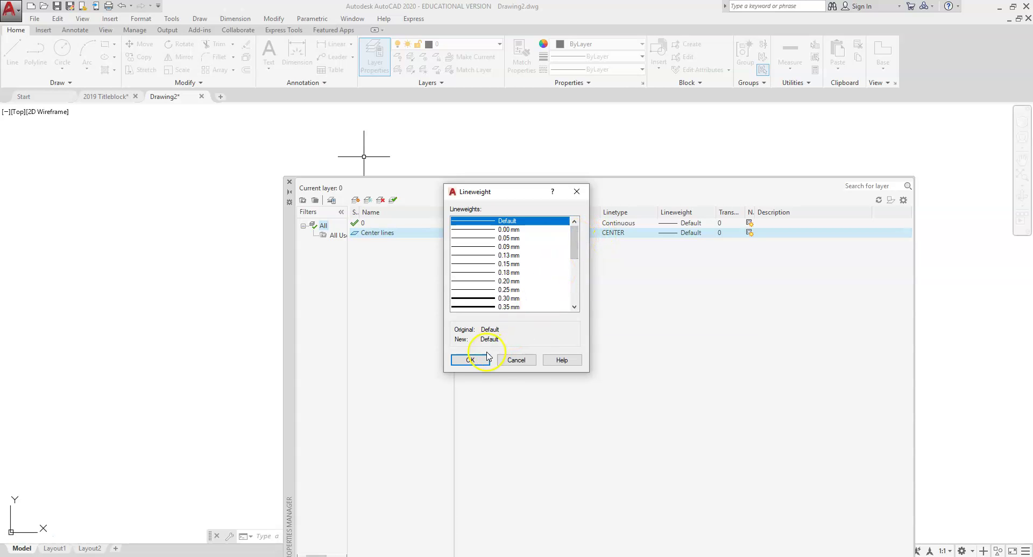
pyautogui.click(516, 360)
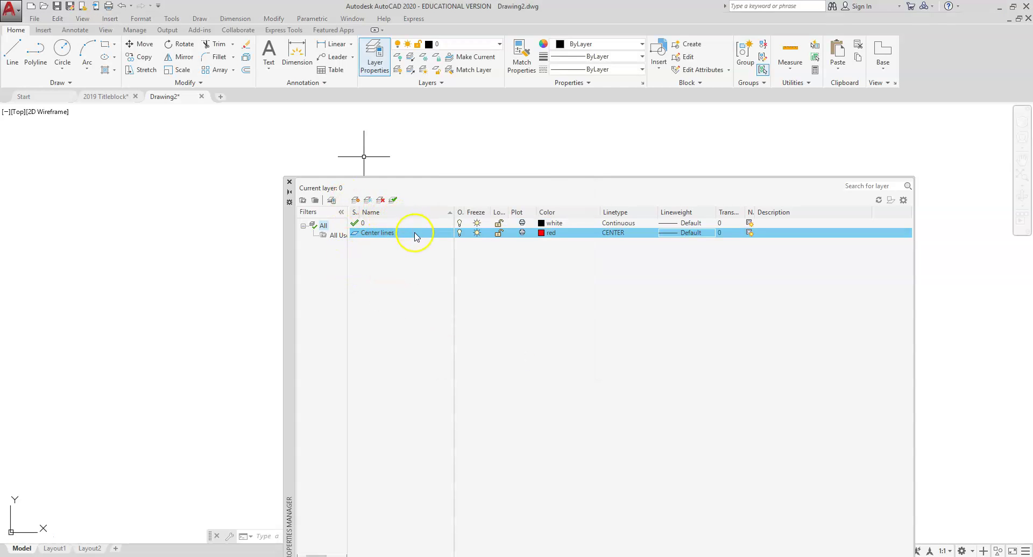
# Step: Create a third layer and name it Construction
pyautogui.click(356, 201)
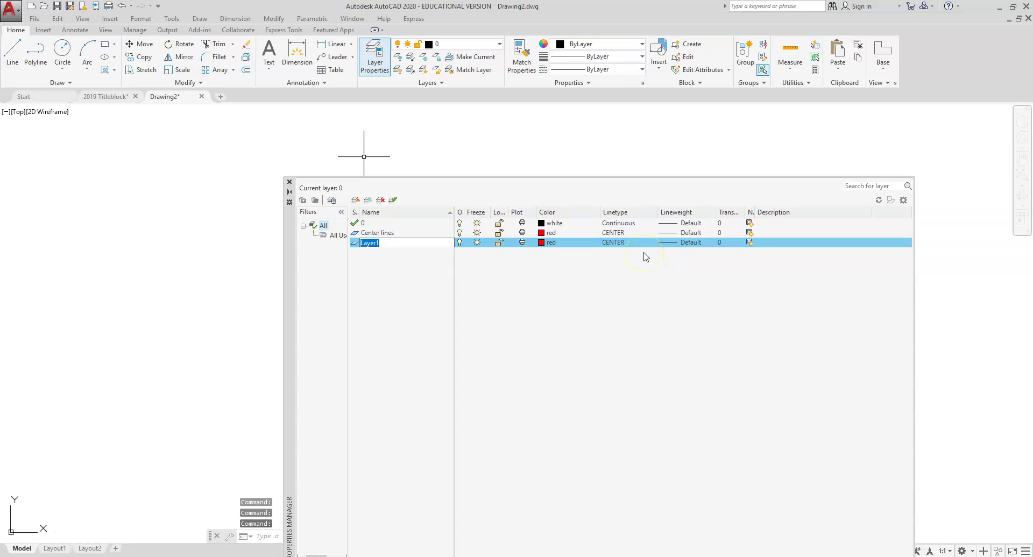
pyautogui.write('Construction')
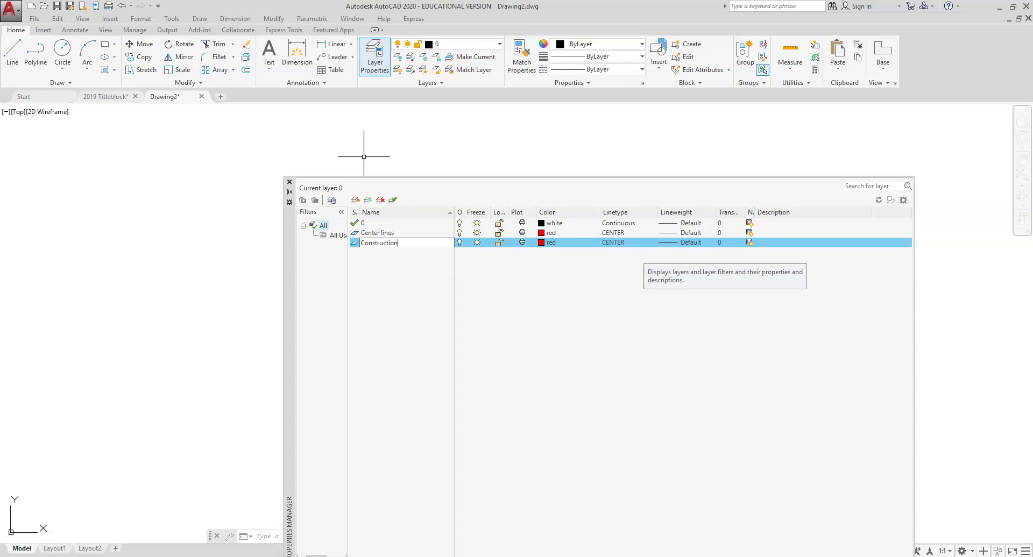
# Step: Set the Construction layer's colour to white (index 7)
pyautogui.click(544, 250)
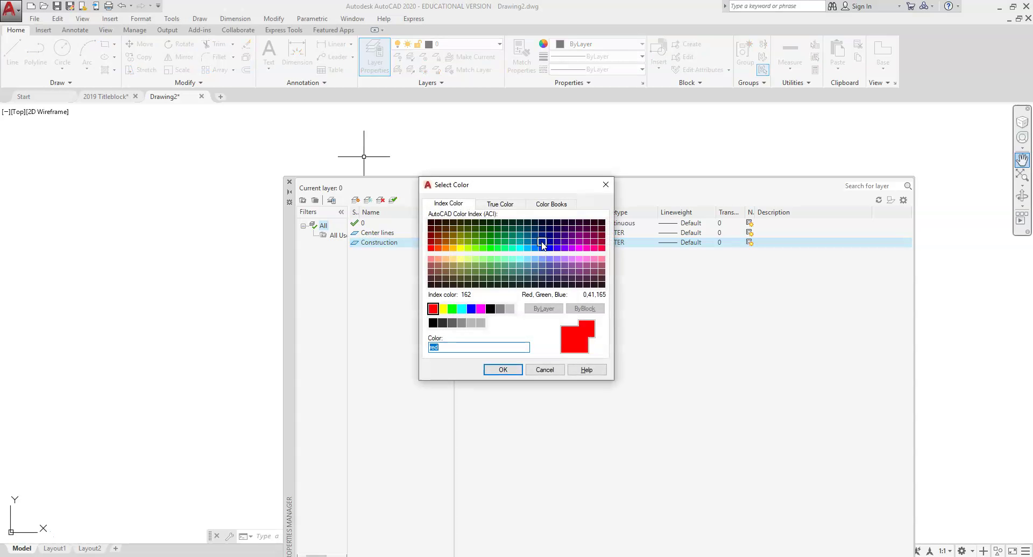
pyautogui.click(490, 309)
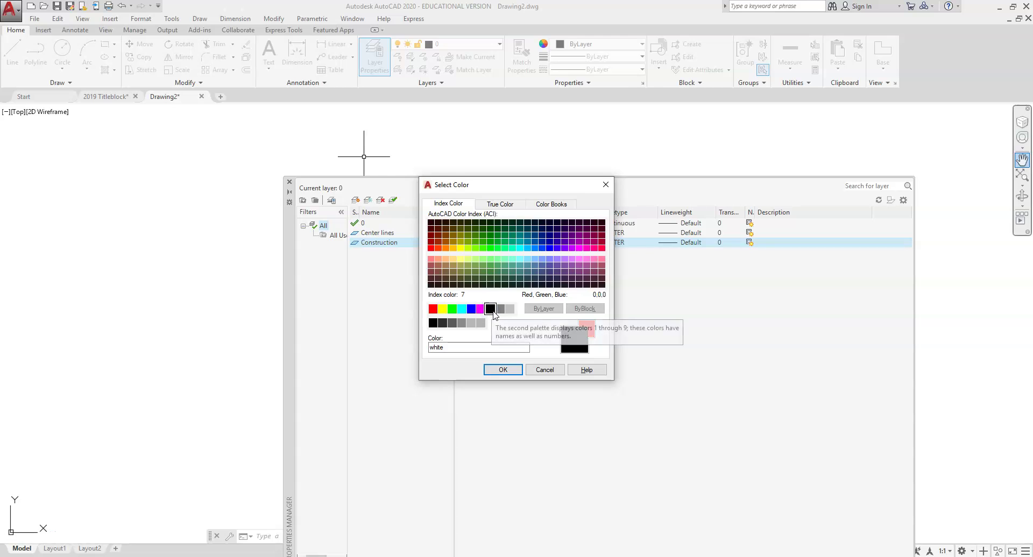
pyautogui.click(490, 311)
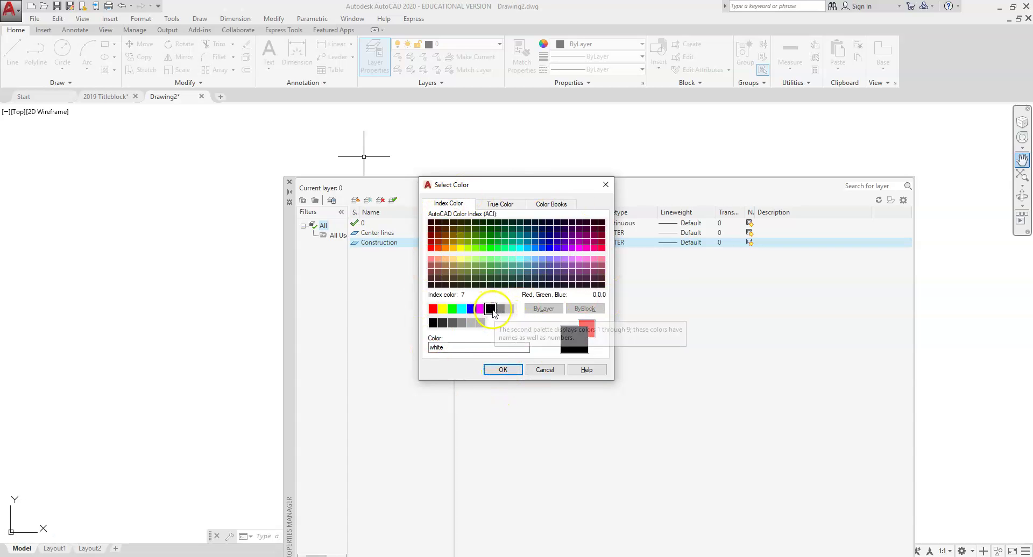
pyautogui.click(503, 370)
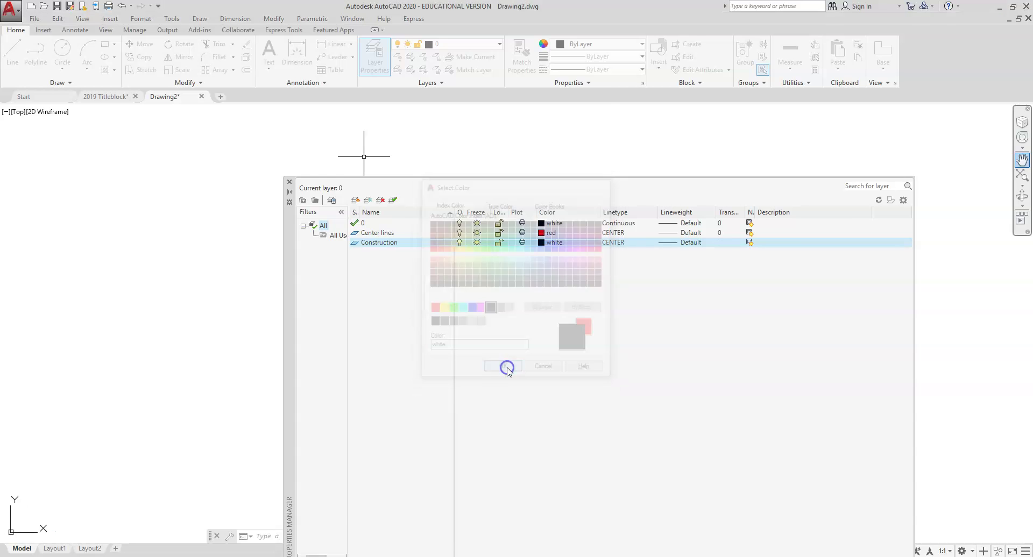
# Step: Assign the Continuous linetype to the Construction layer
pyautogui.click(614, 243)
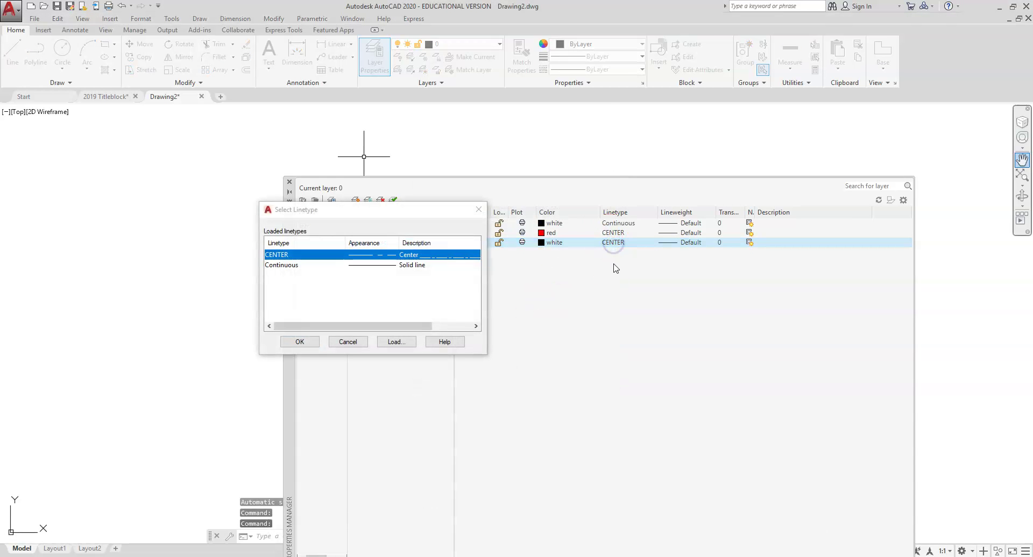
pyautogui.click(380, 266)
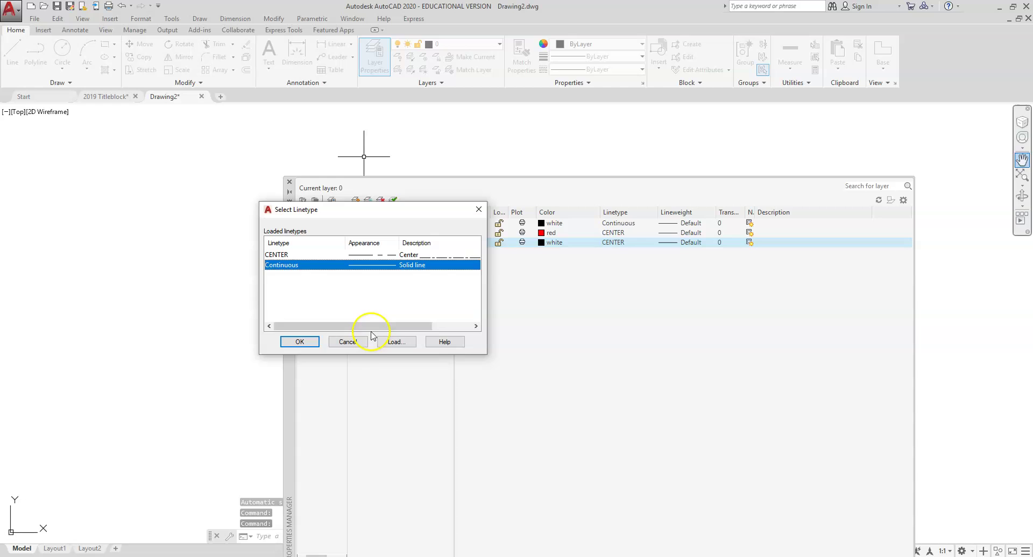
pyautogui.click(300, 343)
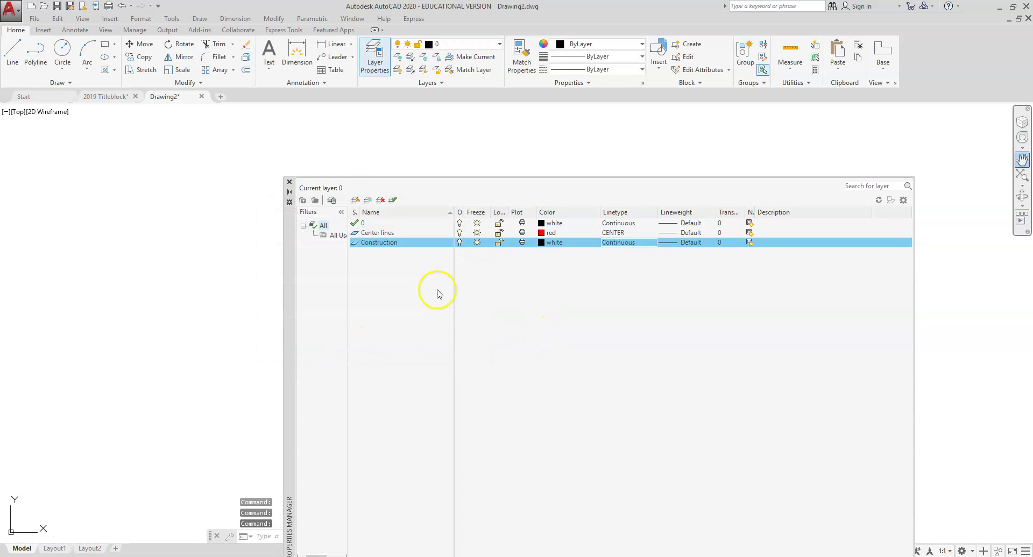
# Step: Add five new layers to the drawing
pyautogui.click(597, 265)
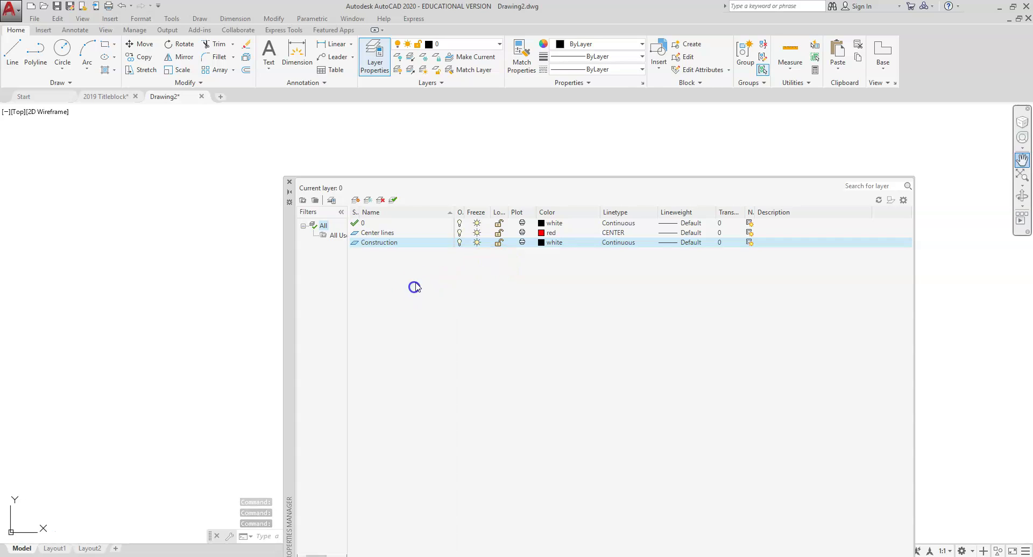
pyautogui.click(355, 200)
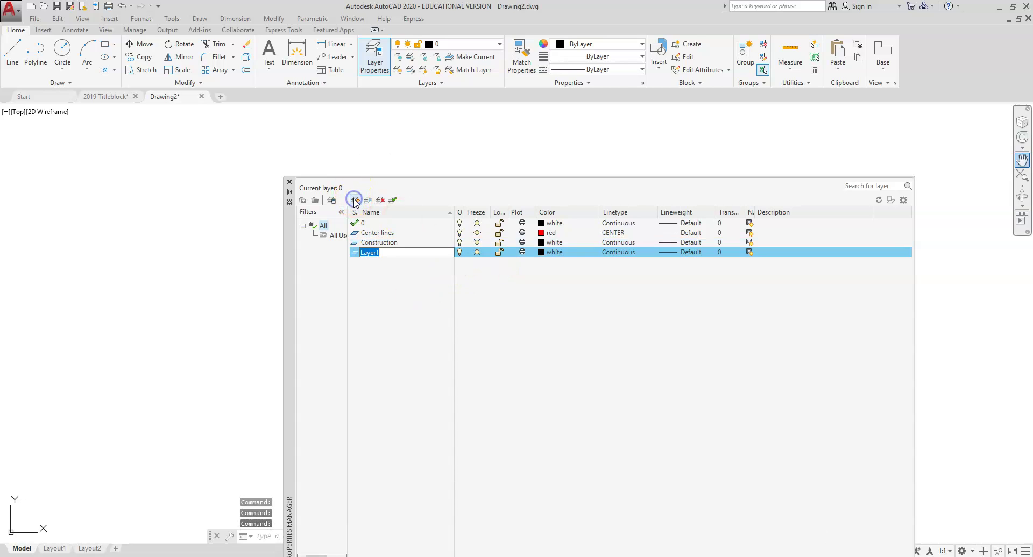
pyautogui.click(356, 201)
pyautogui.click(355, 200)
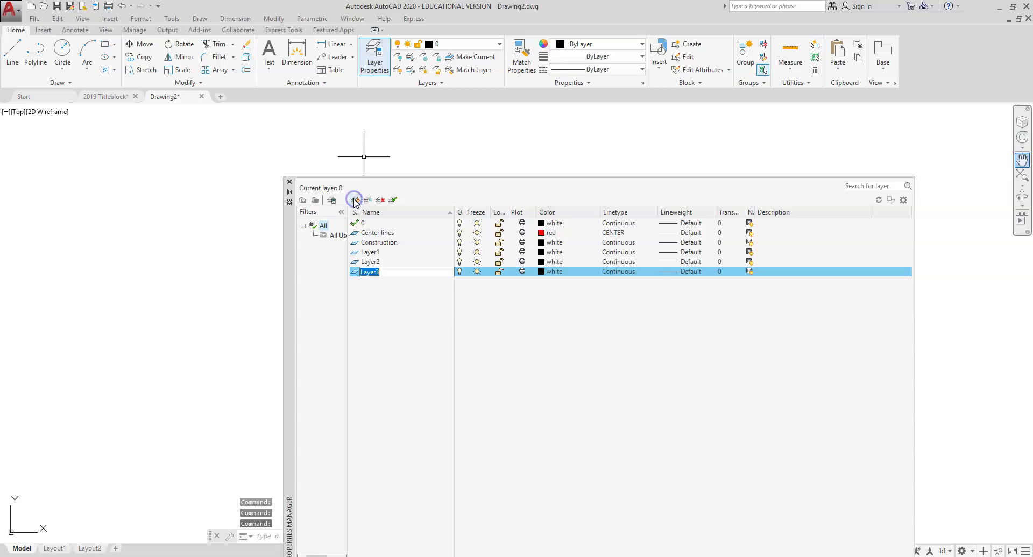
pyautogui.click(355, 200)
pyautogui.click(355, 201)
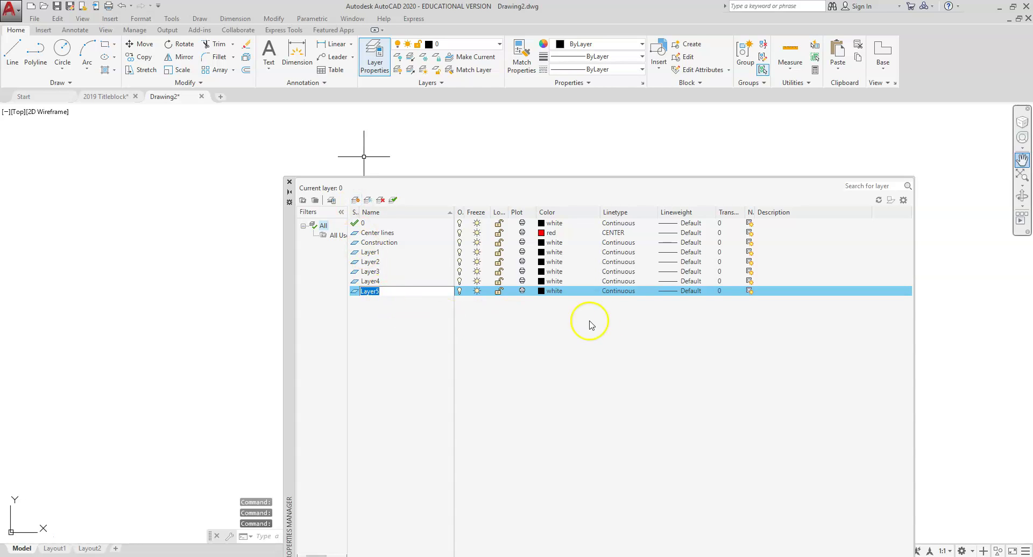
# Step: Rename Layer1 to Cutting Plane Lines
pyautogui.click(374, 252)
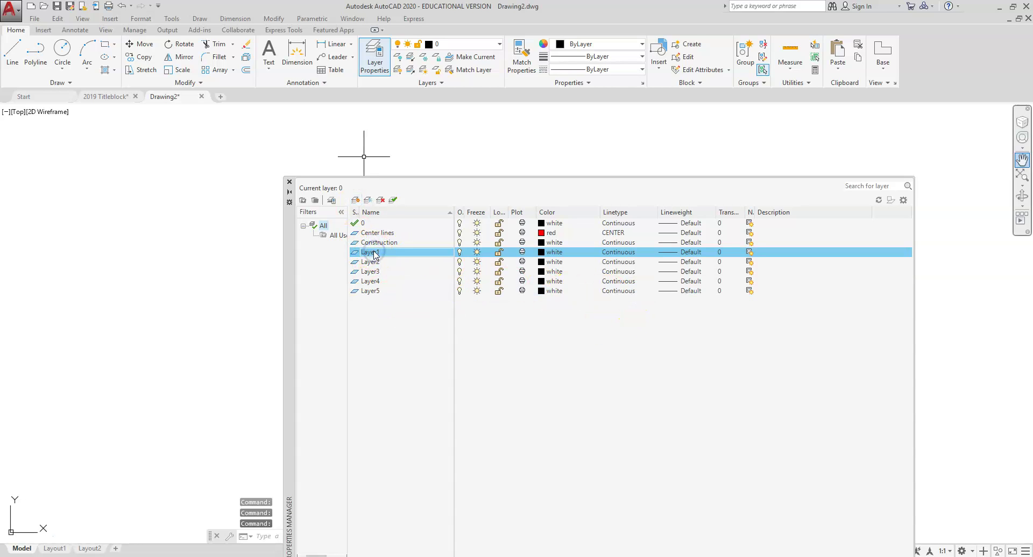
pyautogui.rightClick(375, 255)
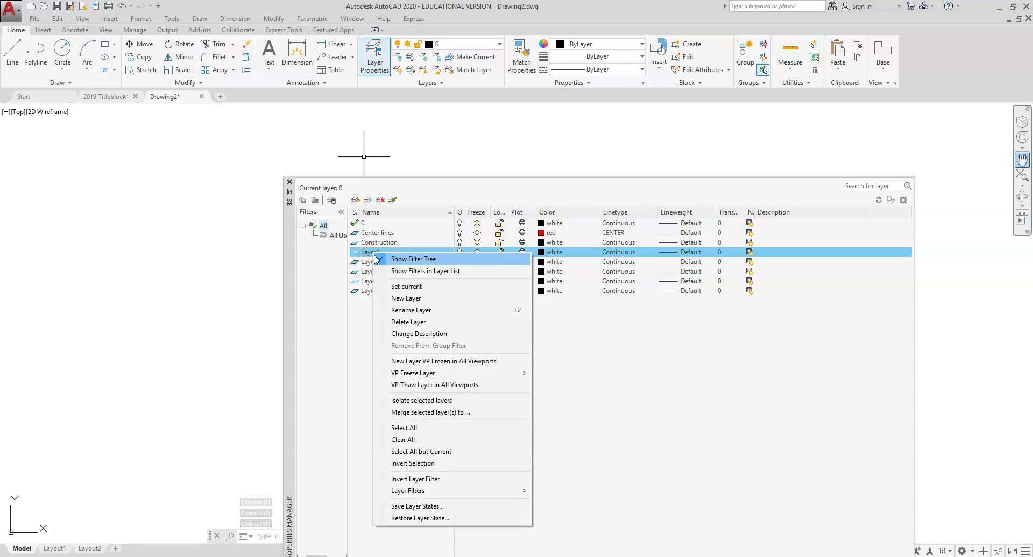
pyautogui.click(410, 313)
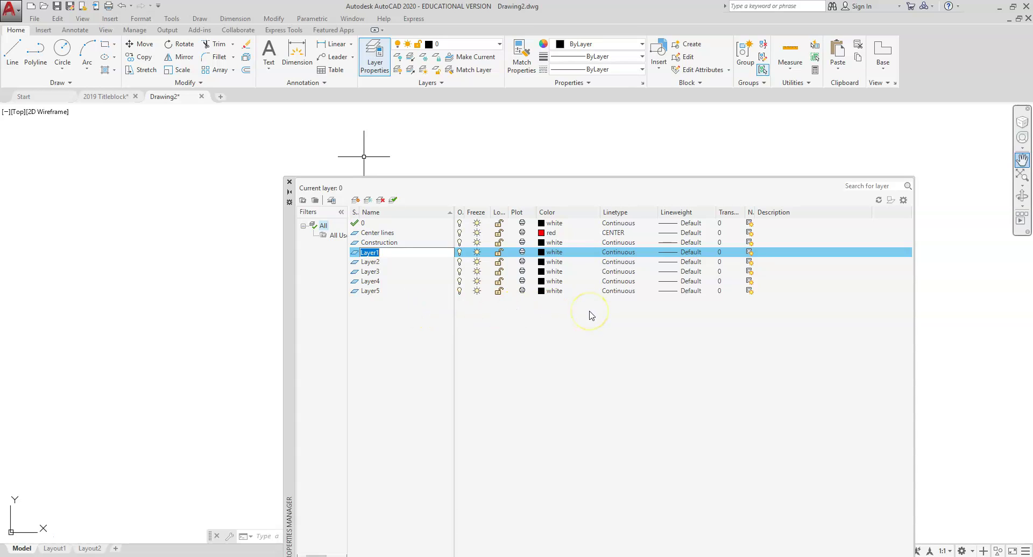
pyautogui.write('Cutting Plane Lines')
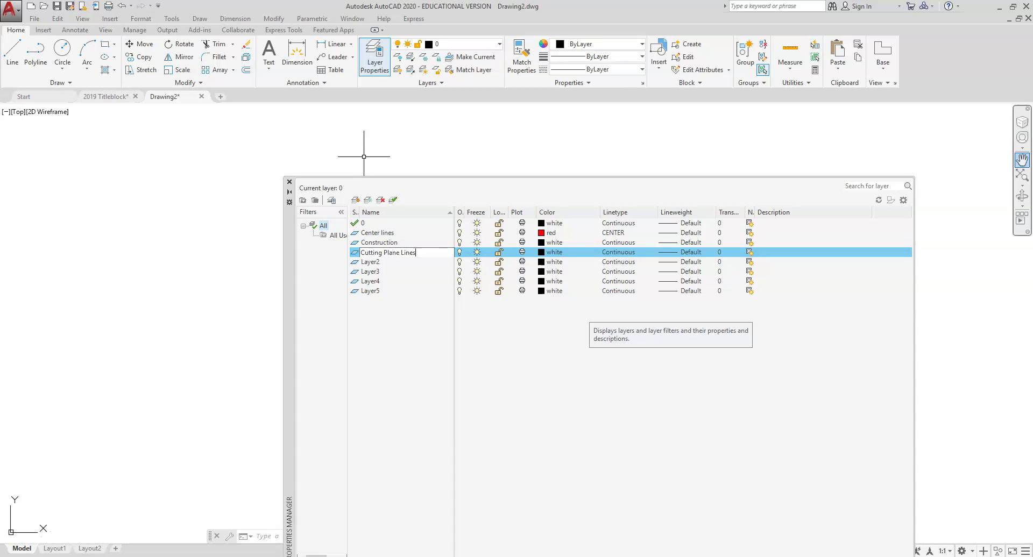
pyautogui.press('Return')
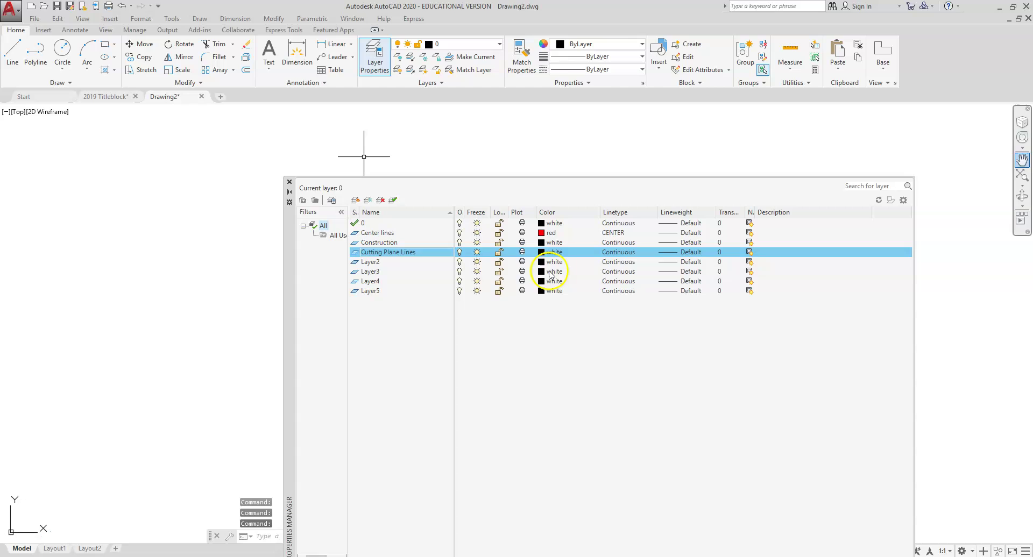
# Step: Set the Cutting Plane Lines layer's colour to grey index 8
pyautogui.click(551, 253)
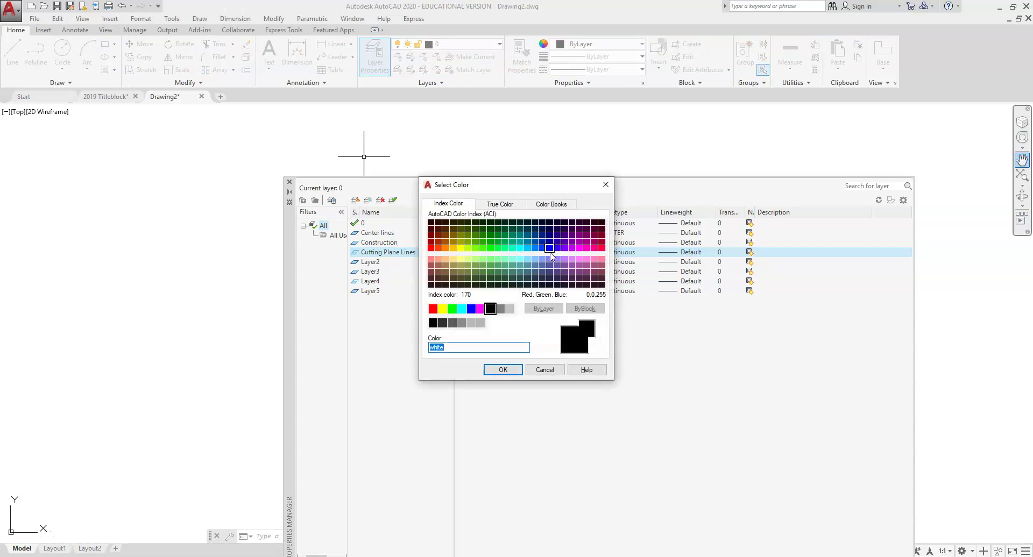
pyautogui.click(500, 308)
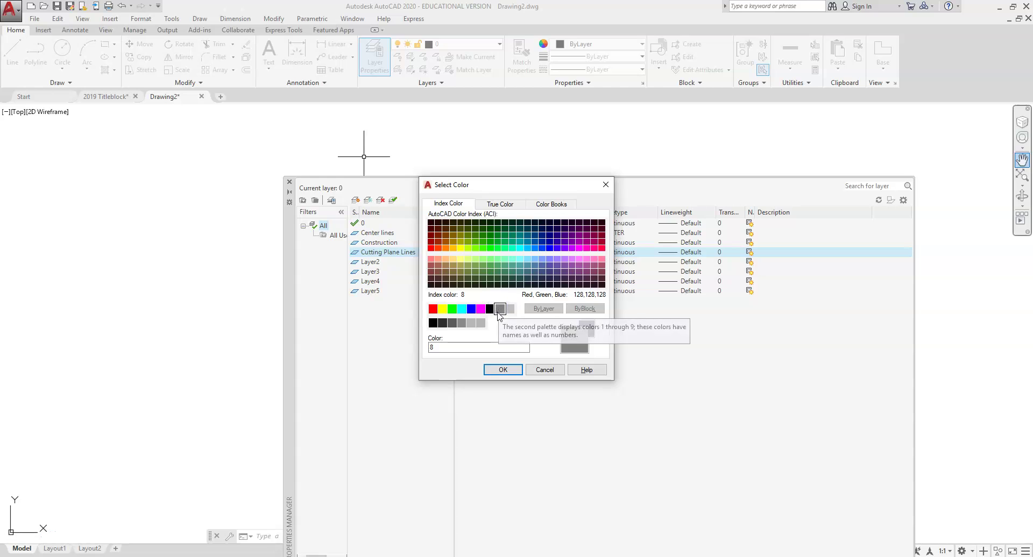
pyautogui.click(496, 370)
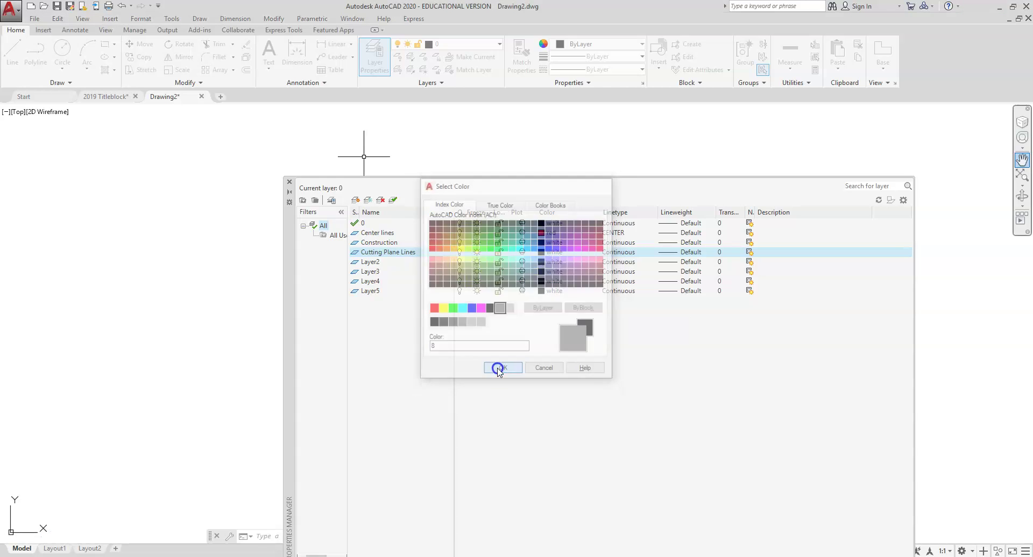
# Step: Load the PHANTOM linetype and assign it to Cutting Plane Lines
pyautogui.click(620, 254)
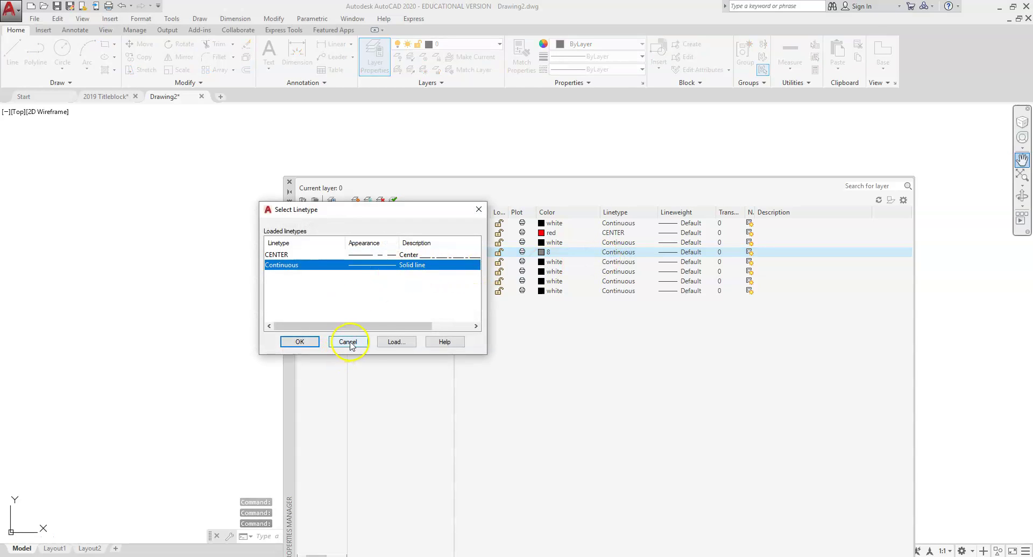
pyautogui.click(391, 342)
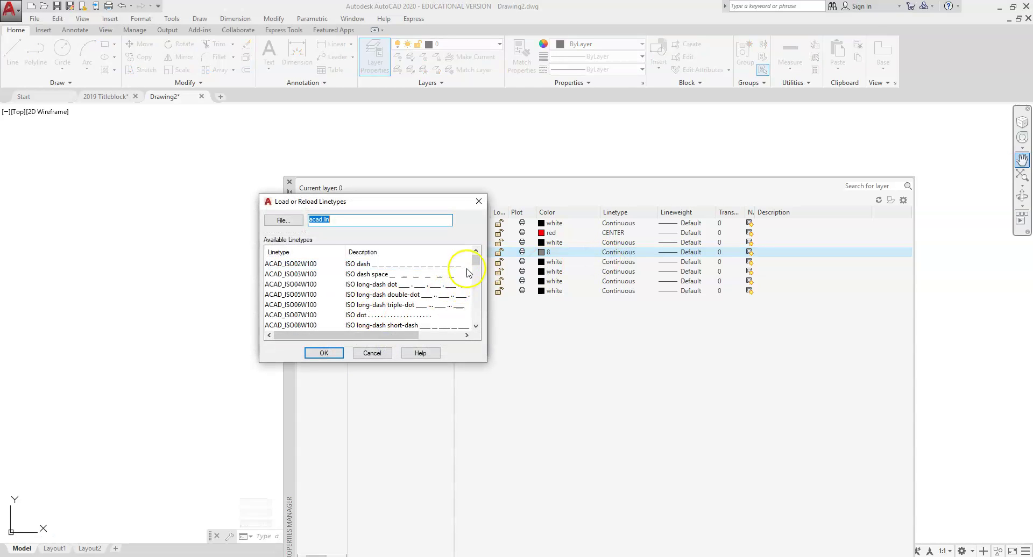
pyautogui.moveTo(475, 262); pyautogui.dragTo(476, 322)
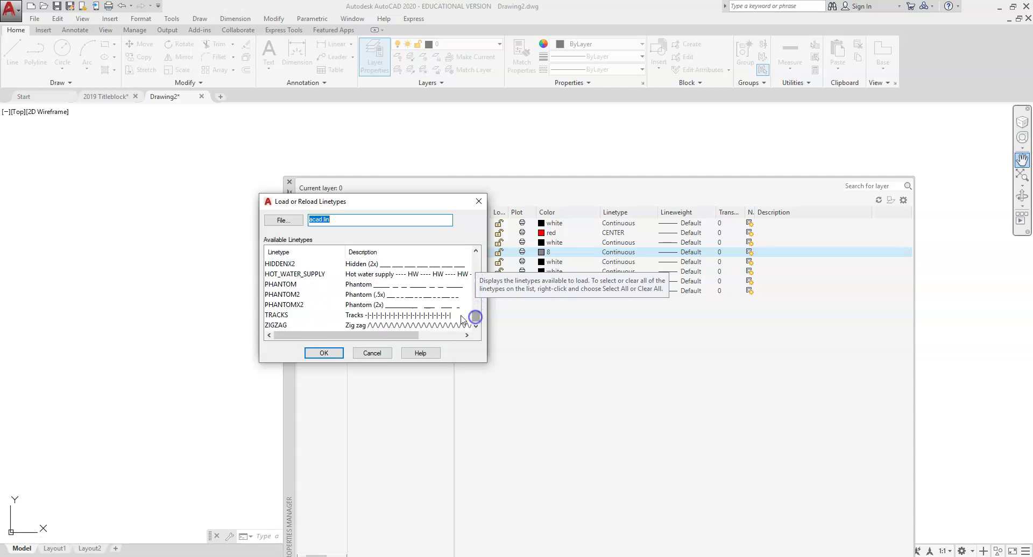
pyautogui.click(280, 284)
pyautogui.click(316, 353)
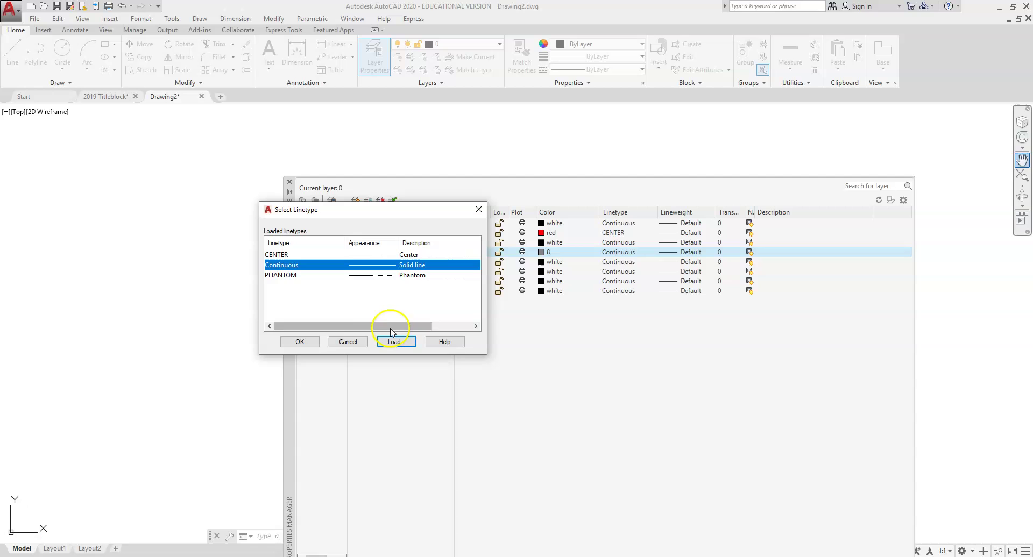
pyautogui.click(295, 276)
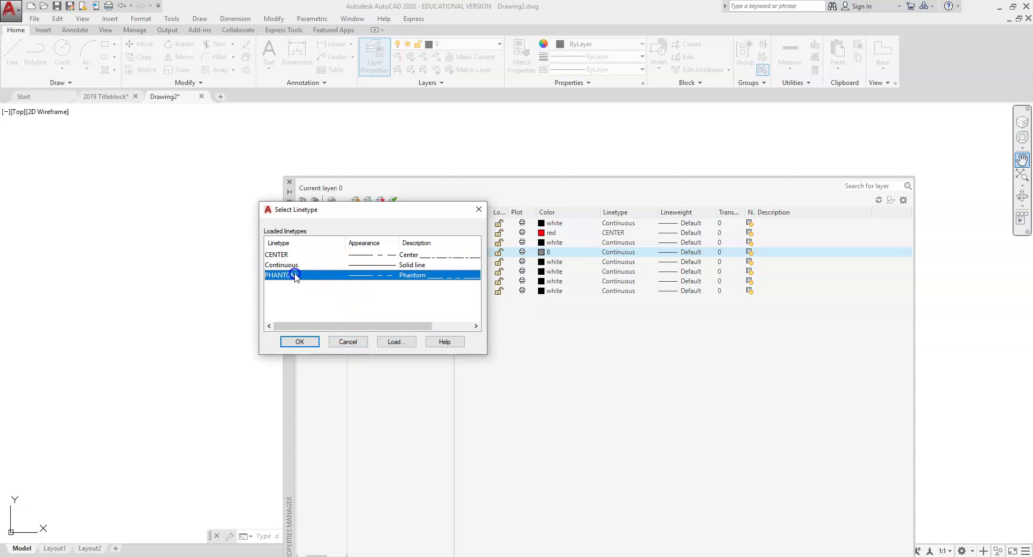
pyautogui.click(297, 343)
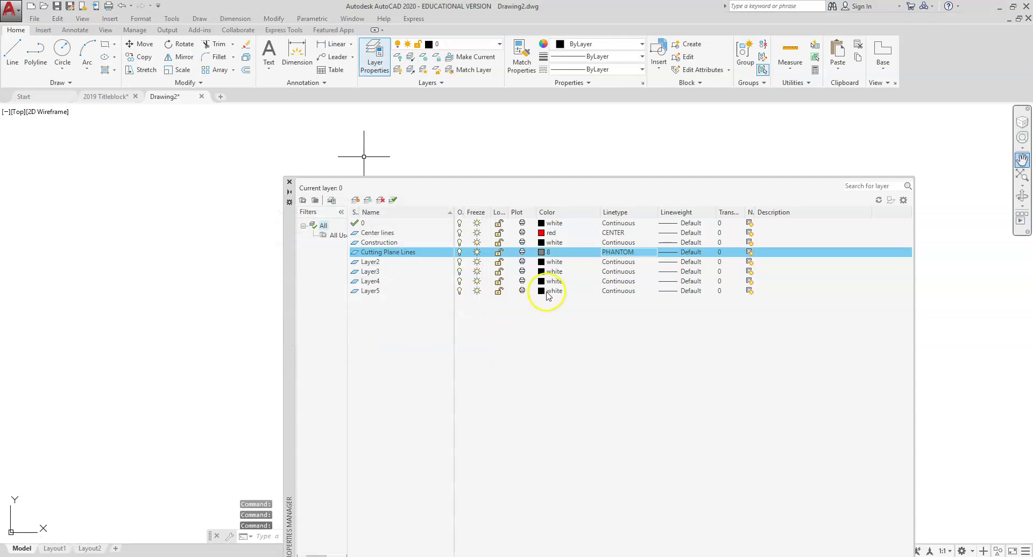
# Step: Give Cutting Plane Lines a 0.60 mm lineweight in the Lineweight dialog
pyautogui.click(687, 258)
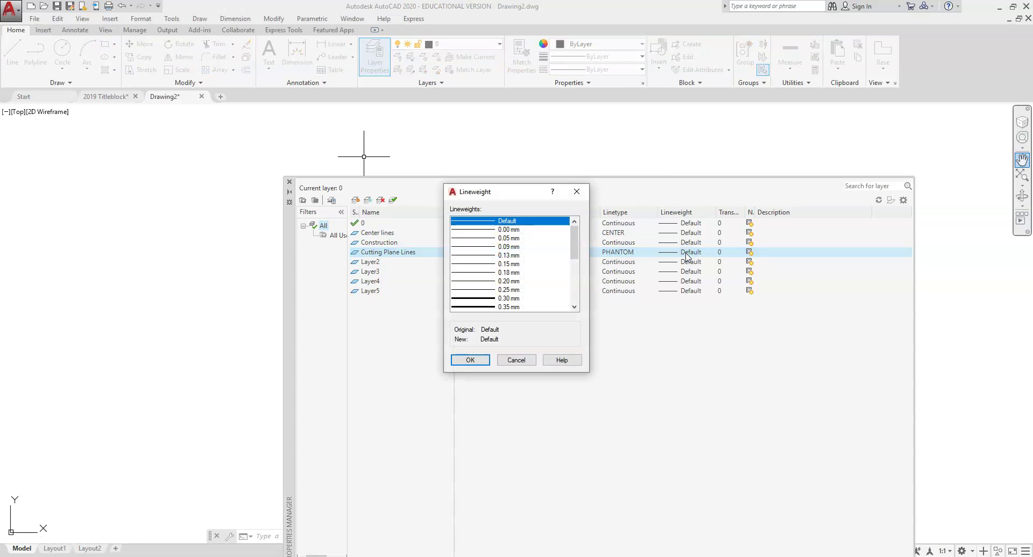
pyautogui.scroll(-3, 572, 239)
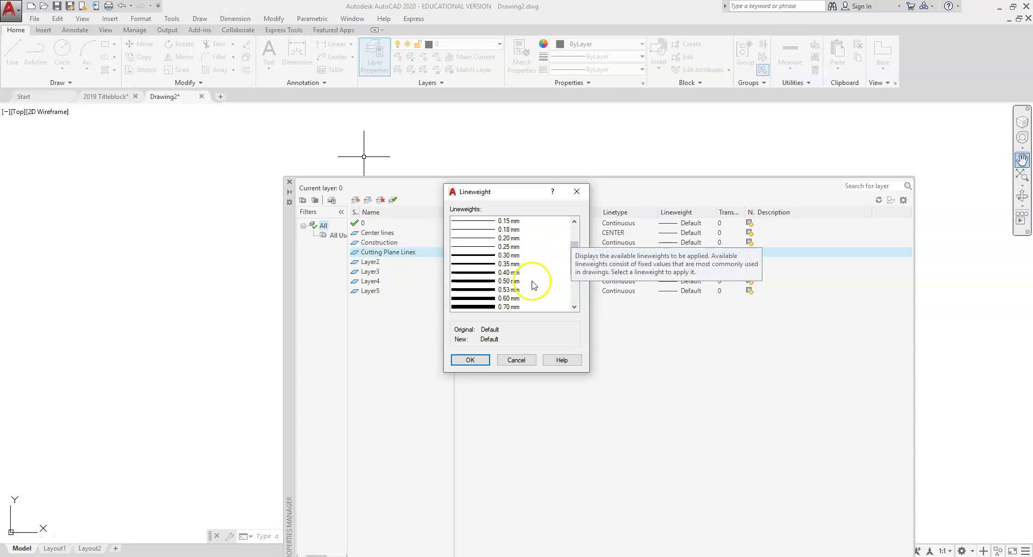
pyautogui.click(484, 299)
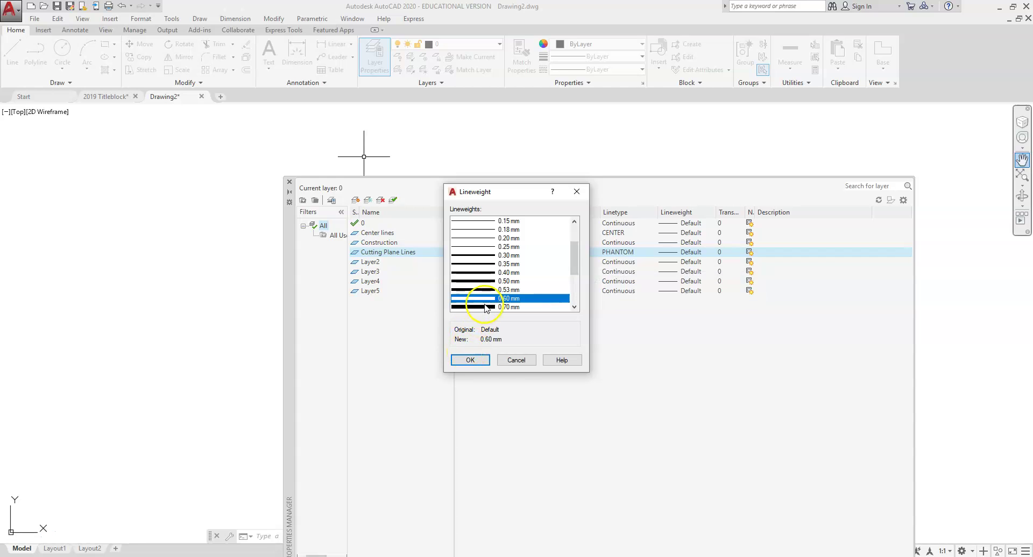
pyautogui.click(471, 359)
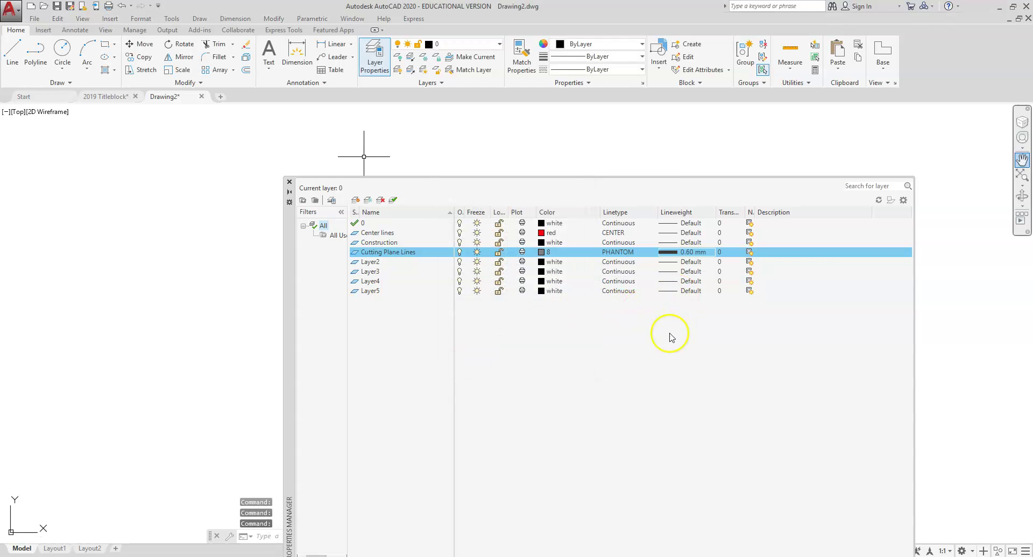